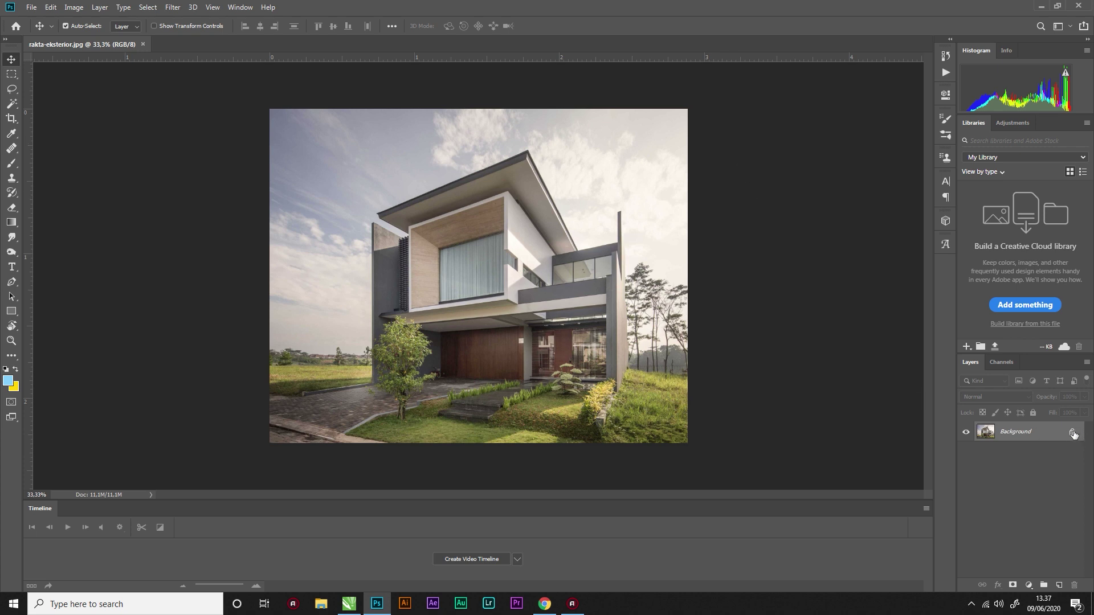
Step: Unlock the Background layer of the house photo and convert it to a smart object
left_click(1072, 433)
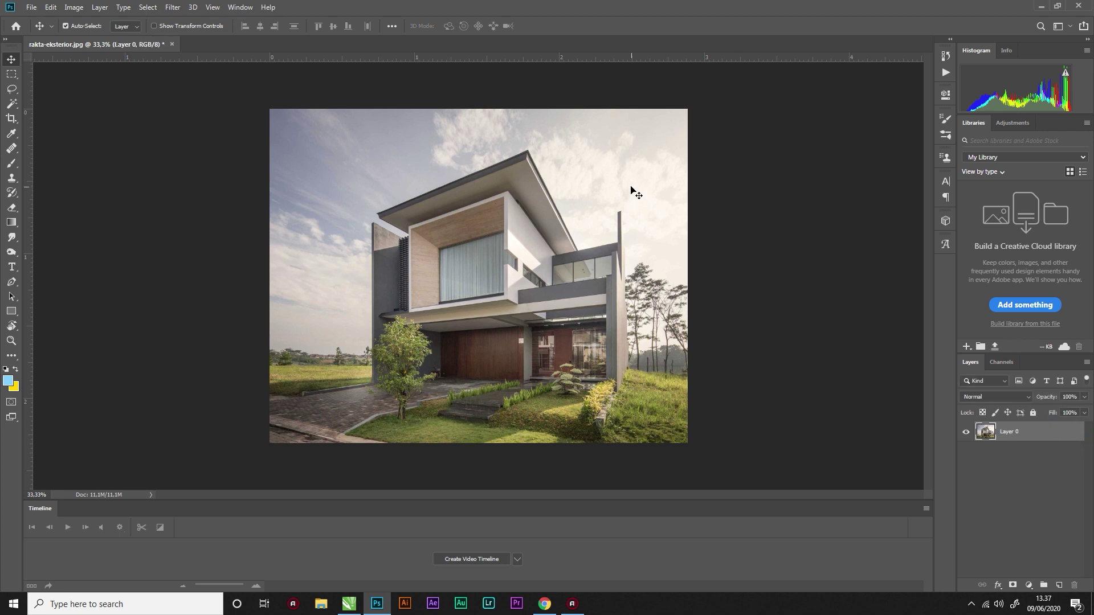
right_click(1032, 441)
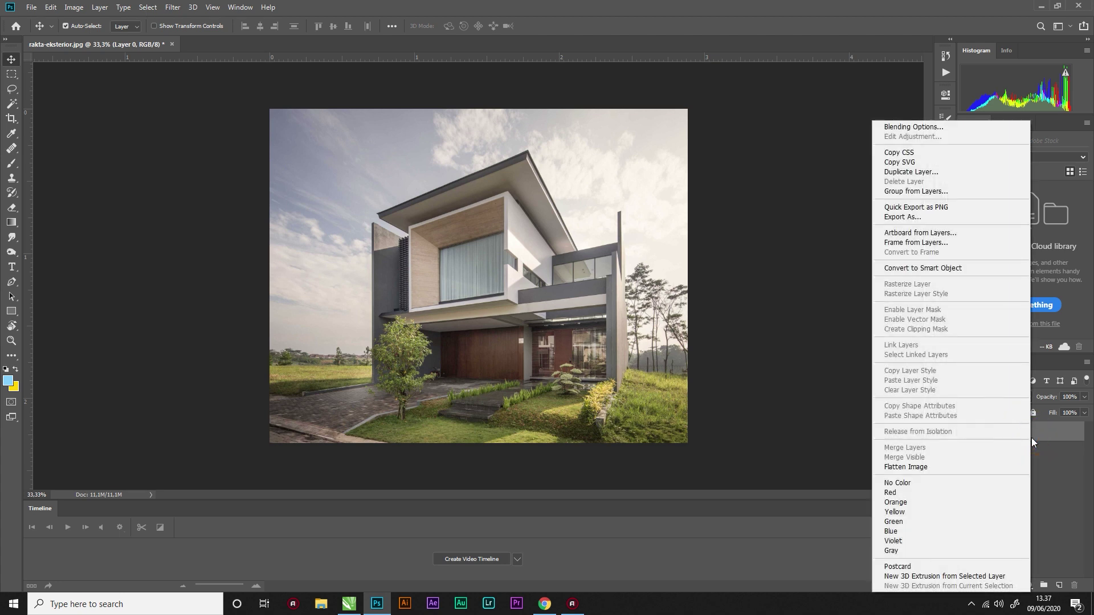
left_click(952, 267)
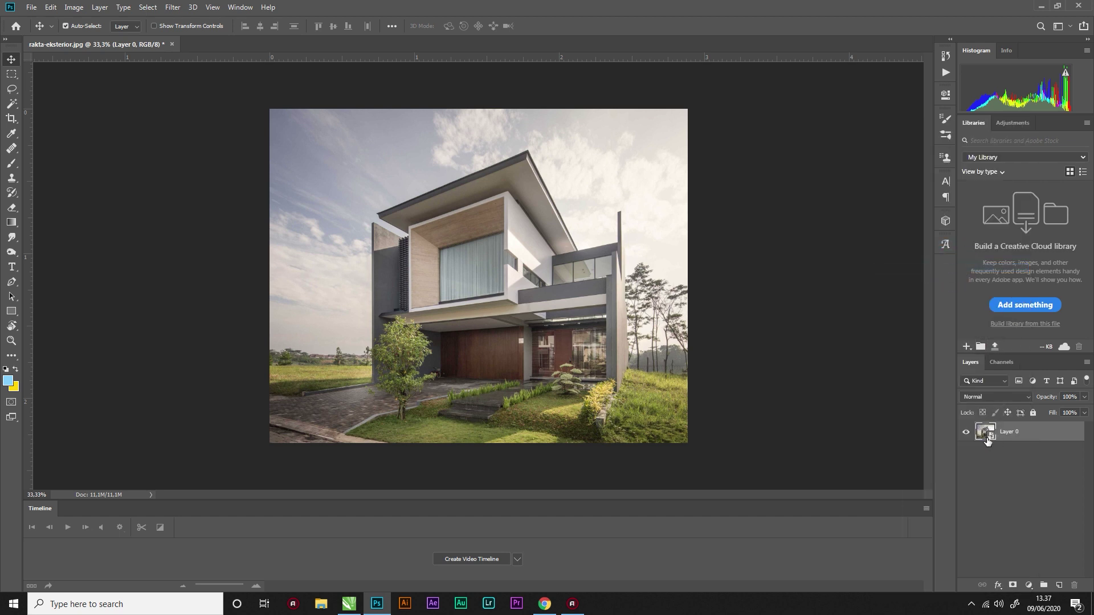
double_click(993, 437)
double_click(988, 436)
Step: Start a Filter Gallery effect on the house layer with the Dry Brush filter, previewing the house at 50%
left_click(172, 8)
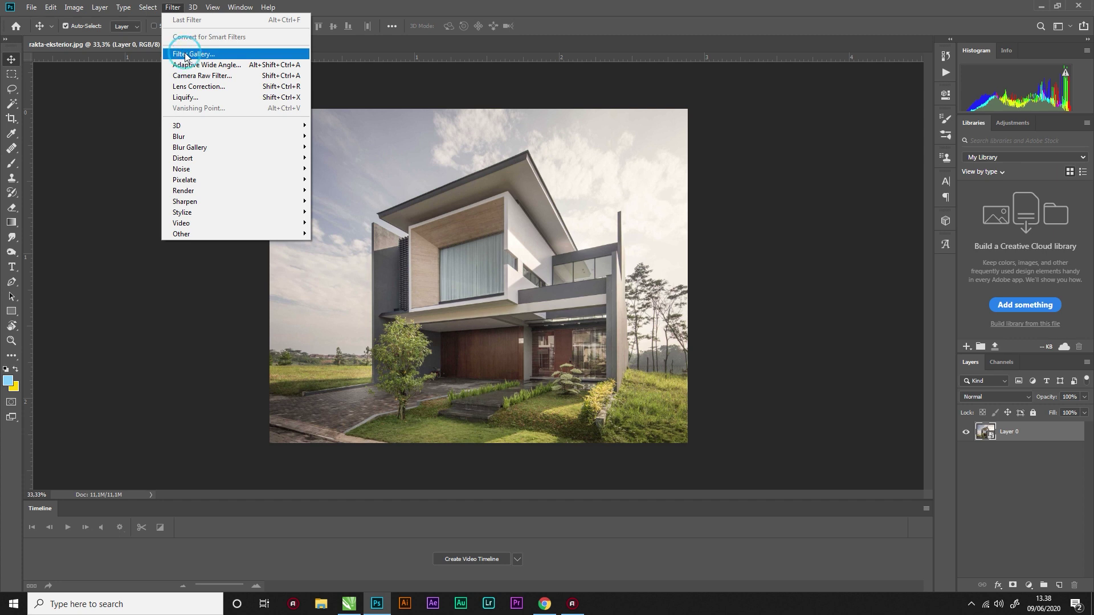
left_click(248, 55)
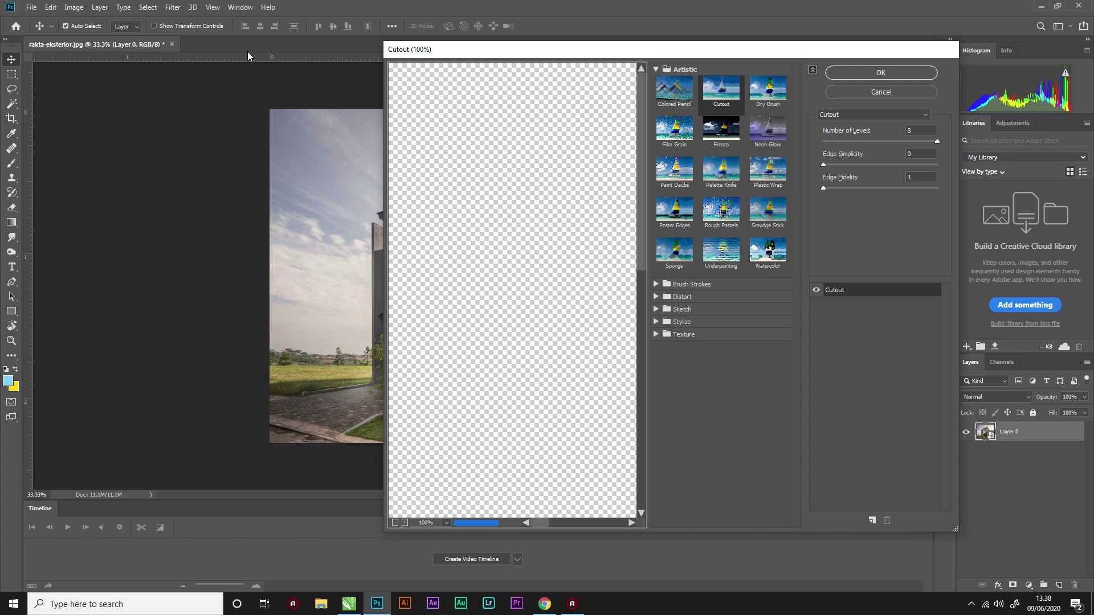
left_click(767, 92)
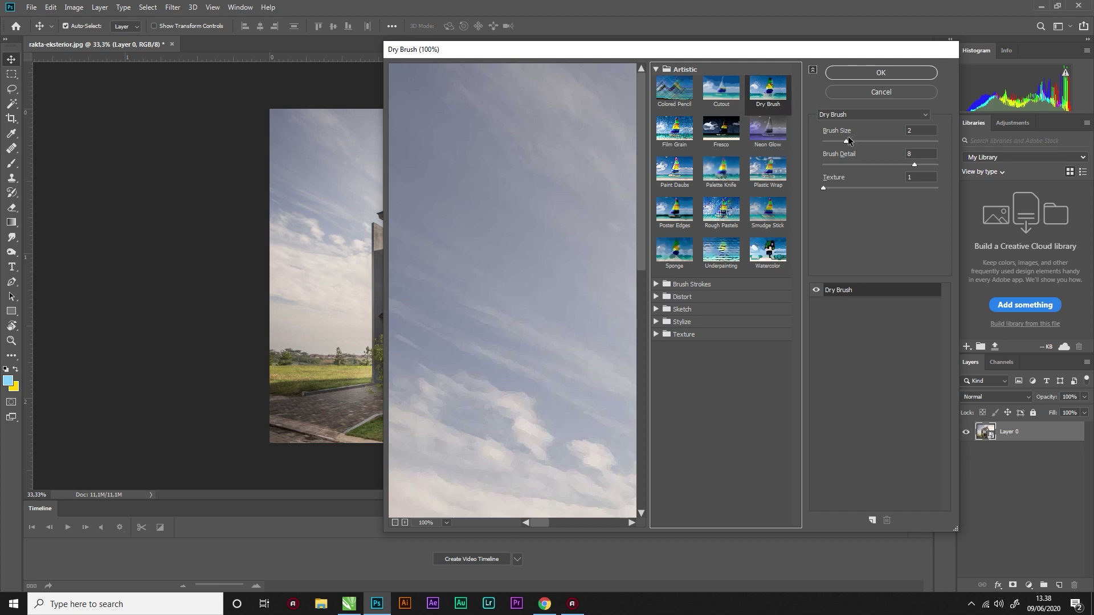
left_click(394, 522)
left_click(395, 522)
mouse_move(541, 427)
left_mouse_down()
mouse_move(480, 346)
mouse_move(423, 348)
left_mouse_up()
Step: Set Dry Brush to brush size 10, brush detail 10 and texture 1, and apply it
left_click(915, 131)
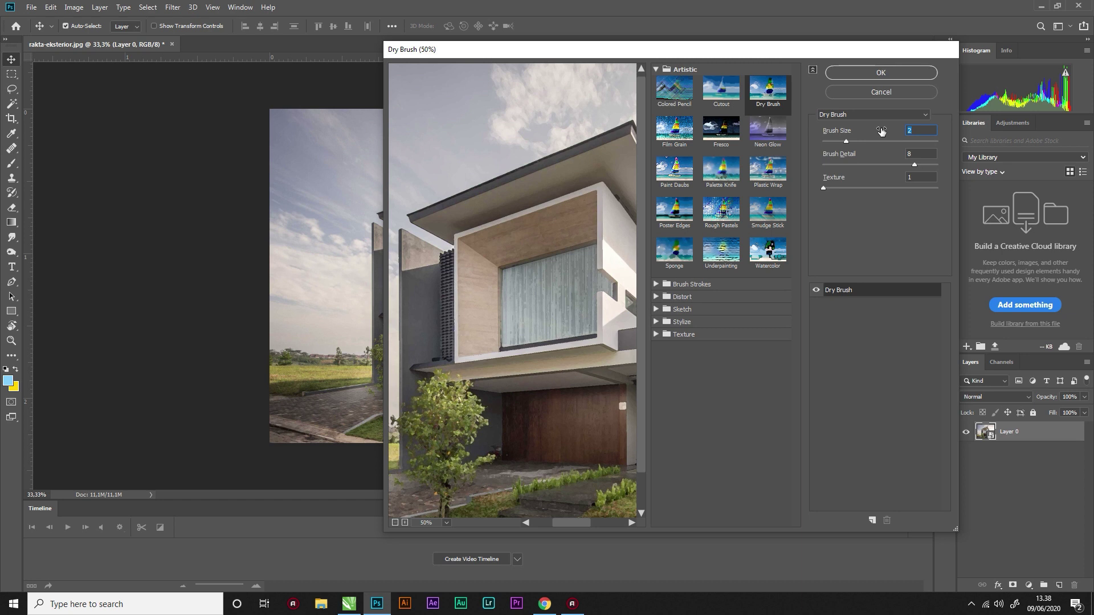
type("10")
left_click(910, 153)
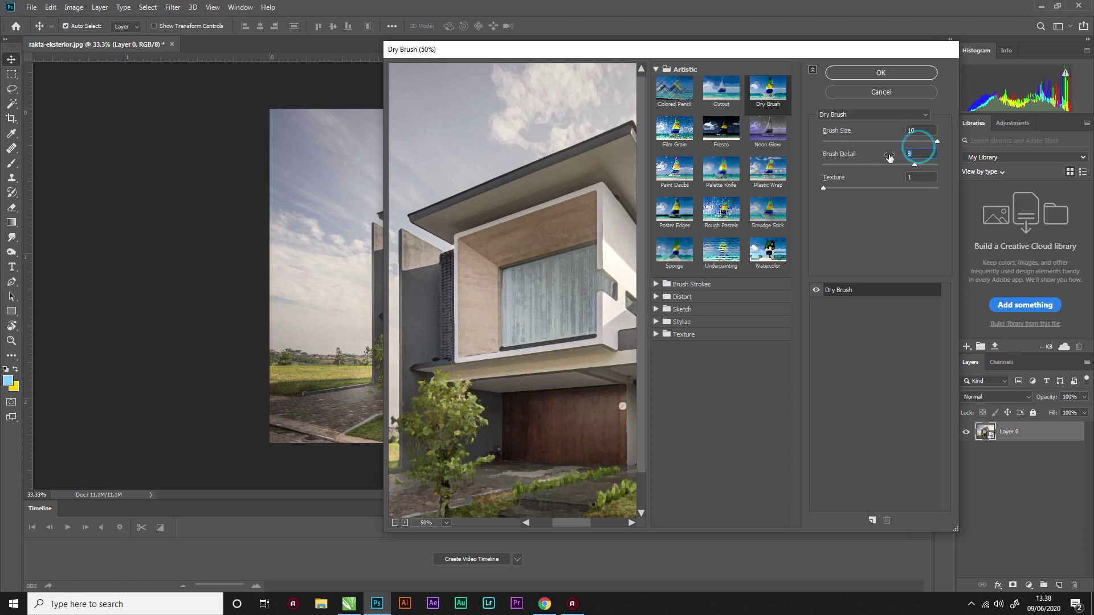
type("10")
left_click(912, 177)
left_click(822, 188)
double_click(911, 176)
type("1")
left_click(892, 73)
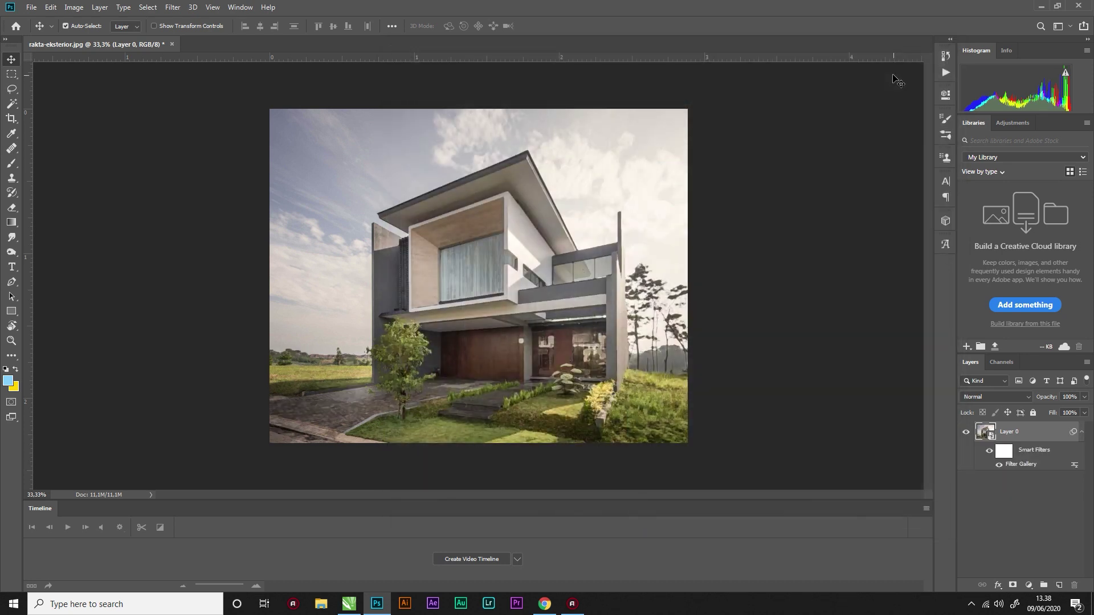
Step: Compare the house image with and without the Dry Brush smart filter
key("ctrl+plus")
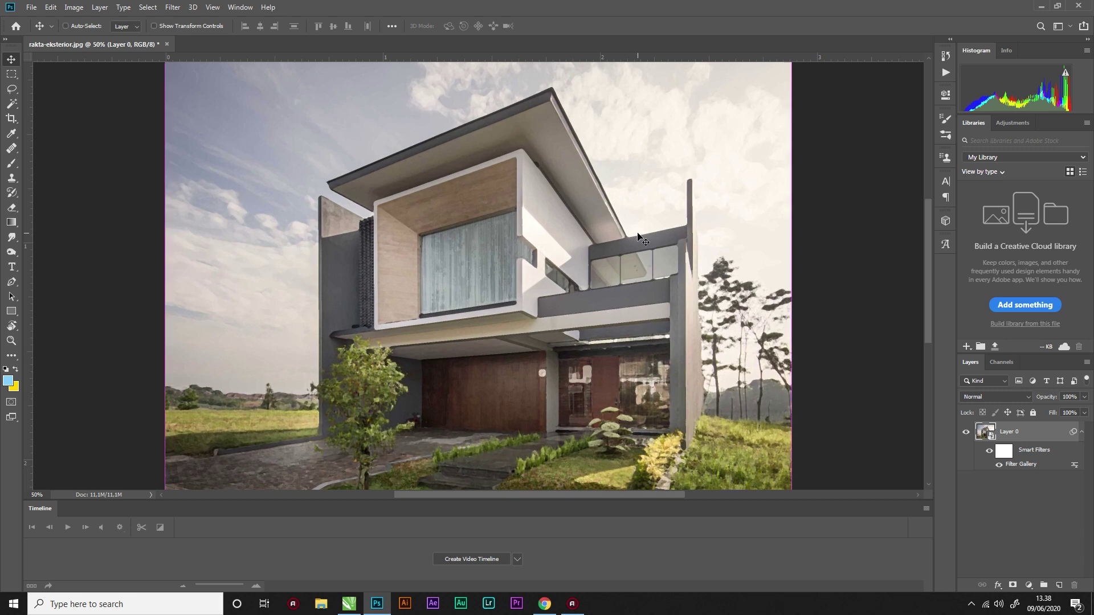
key("ctrl+minus")
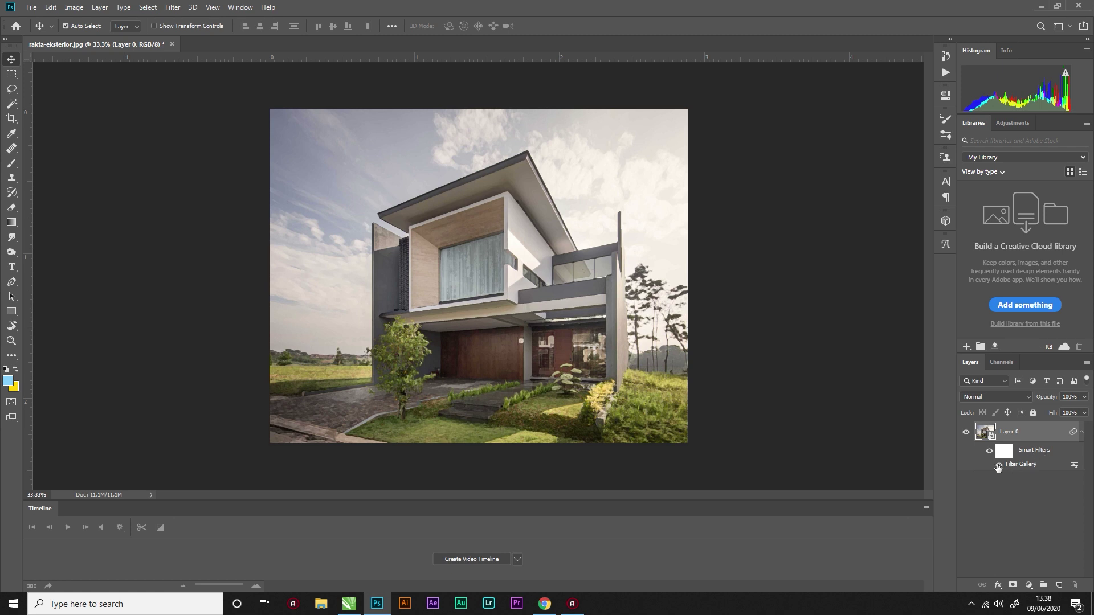
left_click(999, 466)
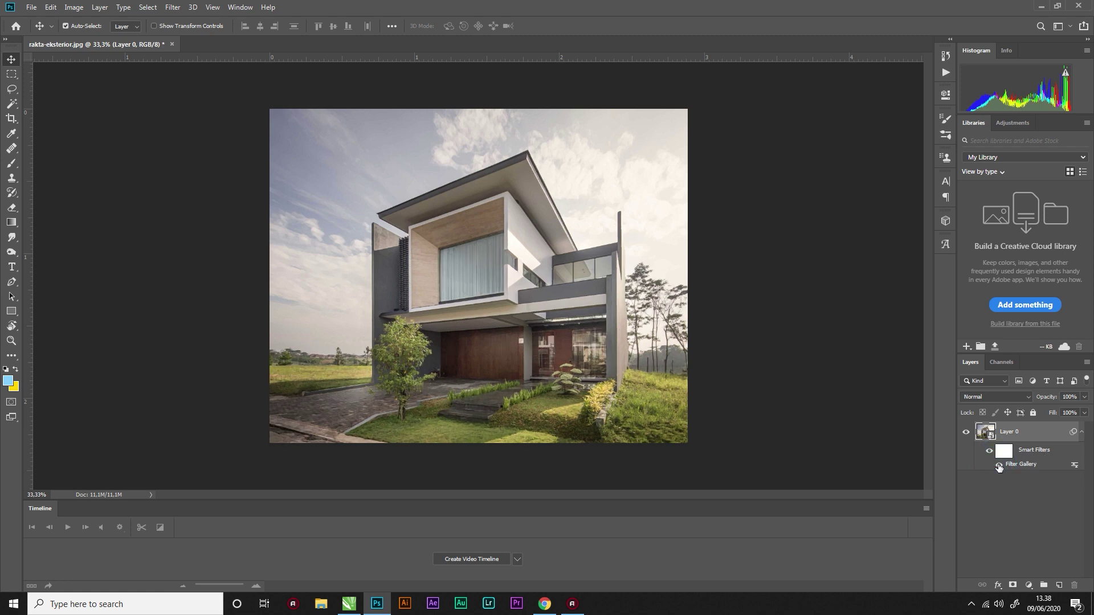
left_click(998, 466)
left_click(998, 466)
left_click(999, 466)
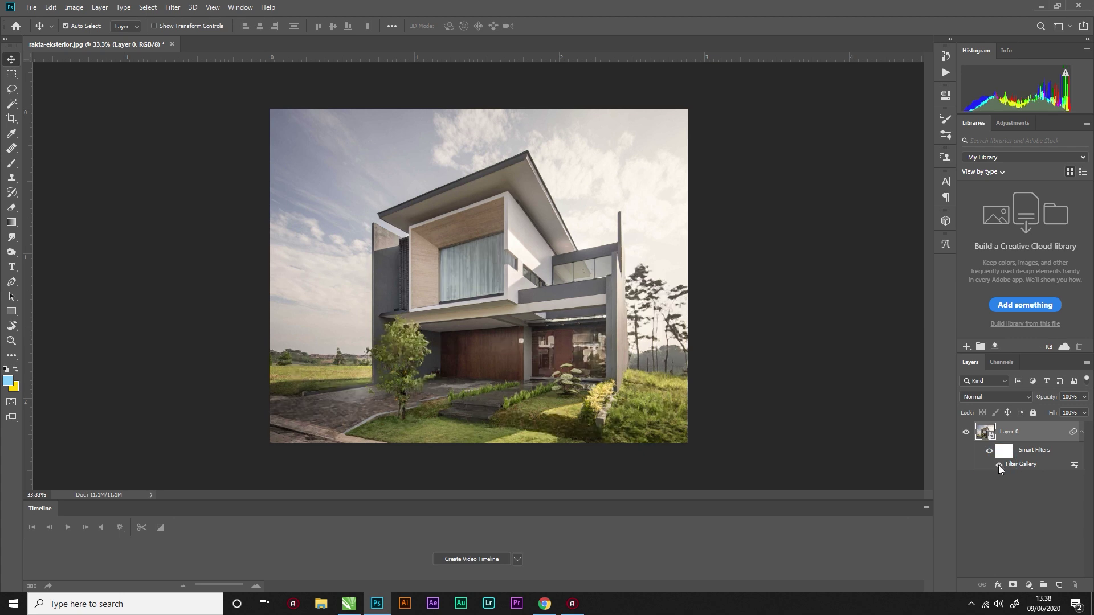
left_click(999, 465)
left_click(999, 465)
Step: Start a second Filter Gallery effect on the layer with the Cutout filter, previewing the house at 50%
left_click(177, 8)
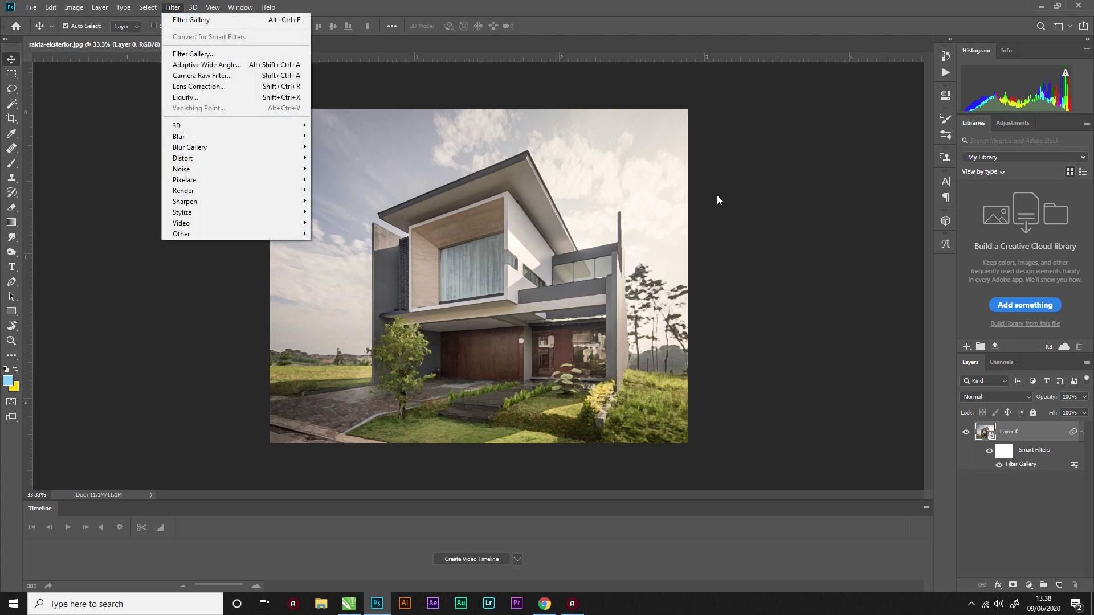
left_click(792, 226)
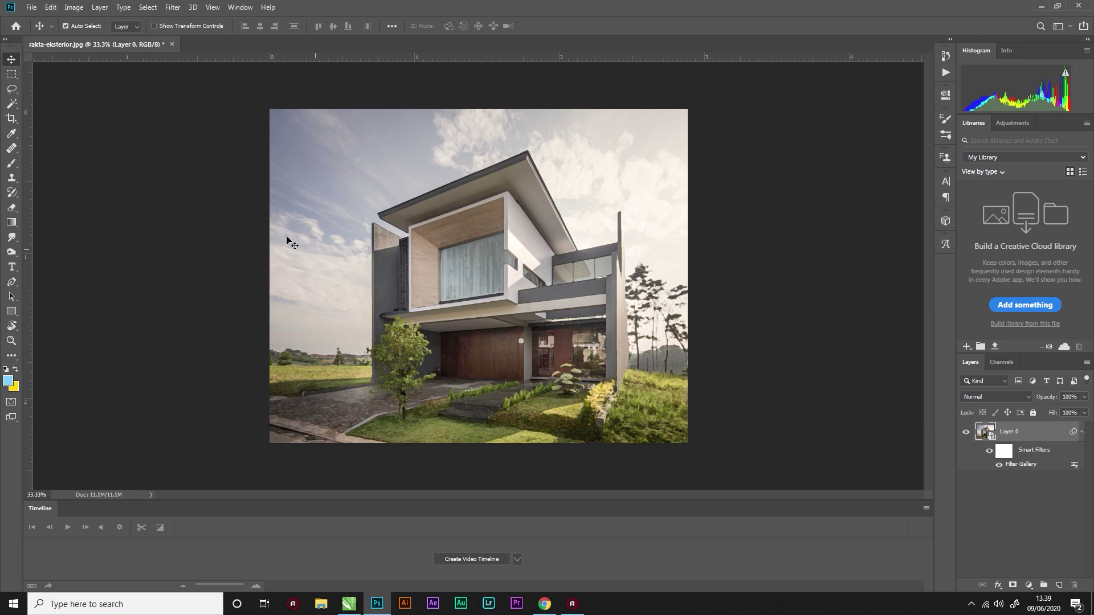
left_click(166, 7)
left_click(188, 53)
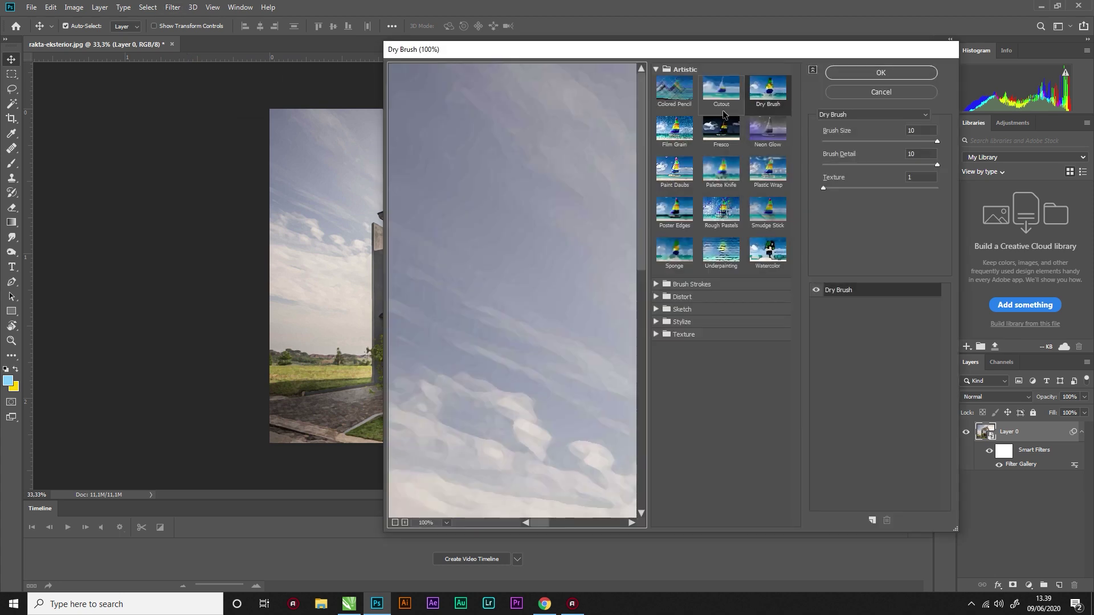
left_click(727, 93)
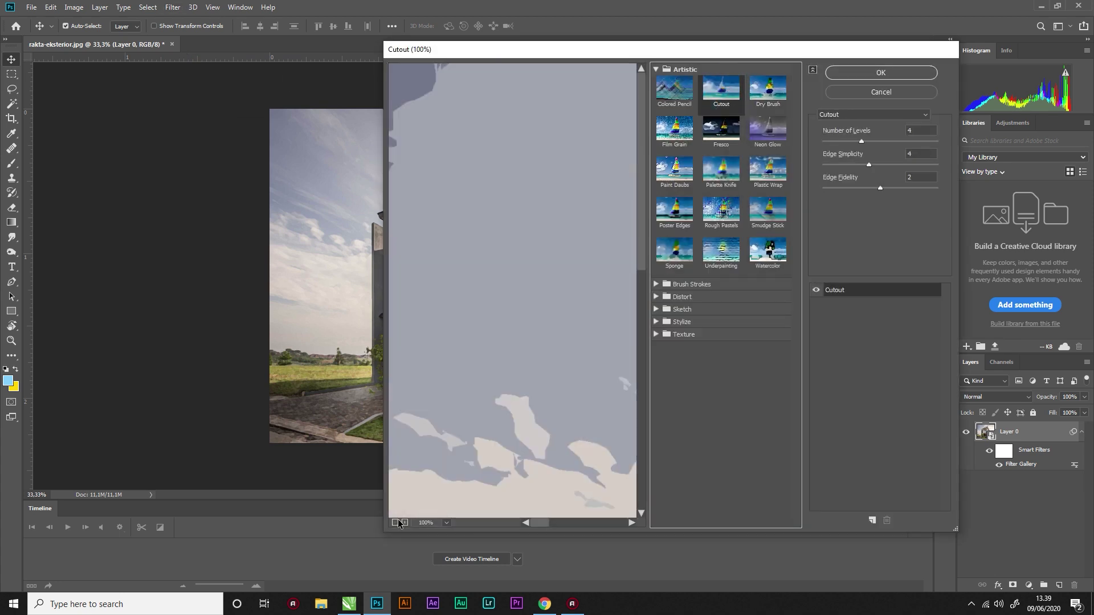
left_click(395, 523)
left_click(396, 523)
left_click_drag(436, 425, 400, 389)
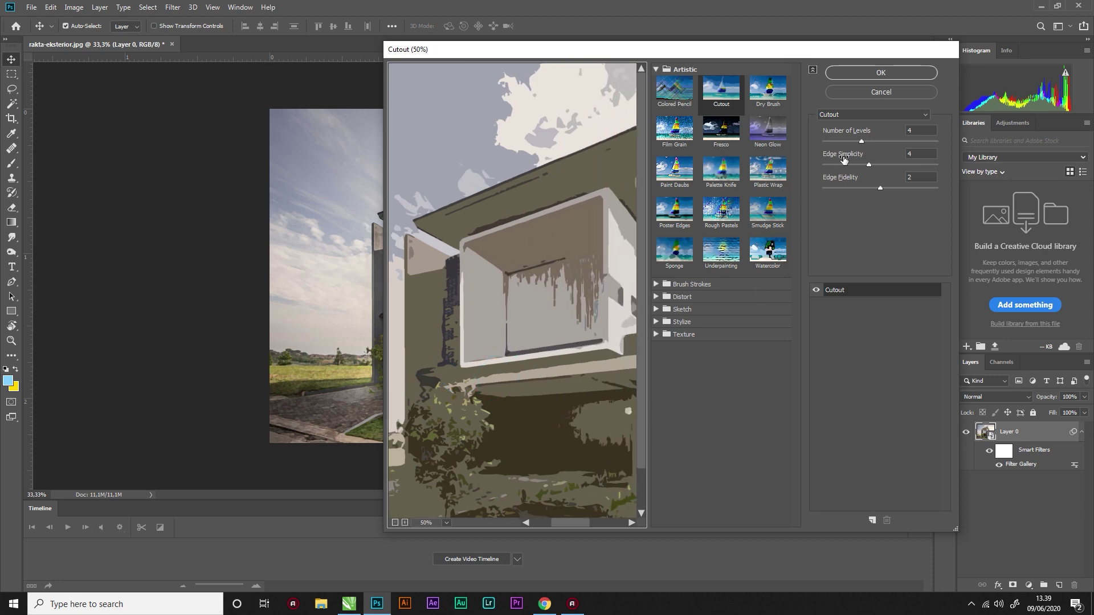
Step: Set Cutout to 8 levels, edge simplicity 0 and edge fidelity 1, and apply it
left_click(909, 127)
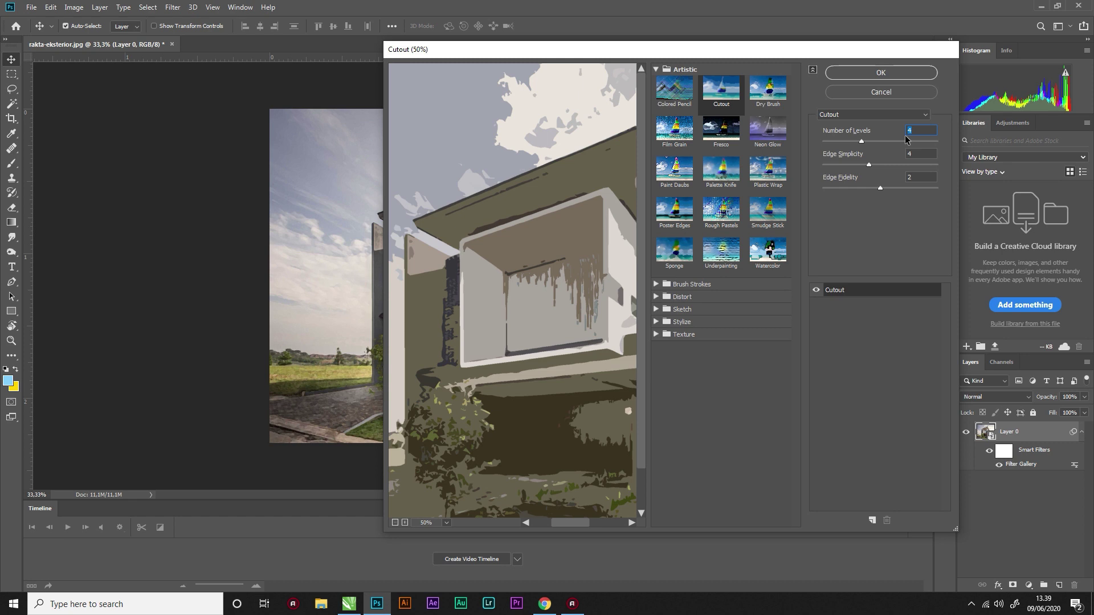
type("8")
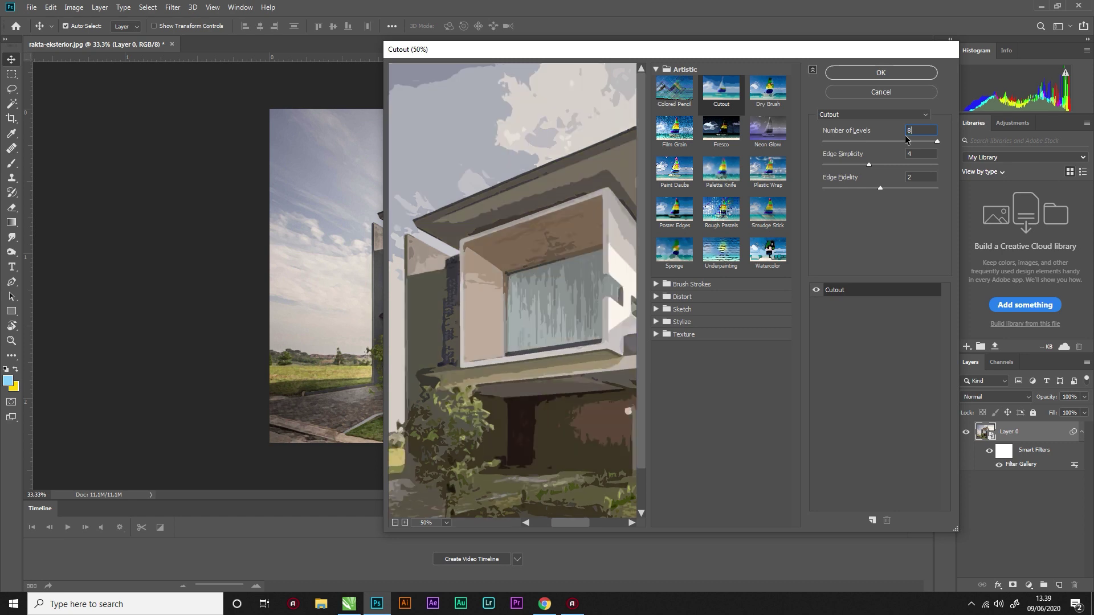
left_click(908, 154)
type("0")
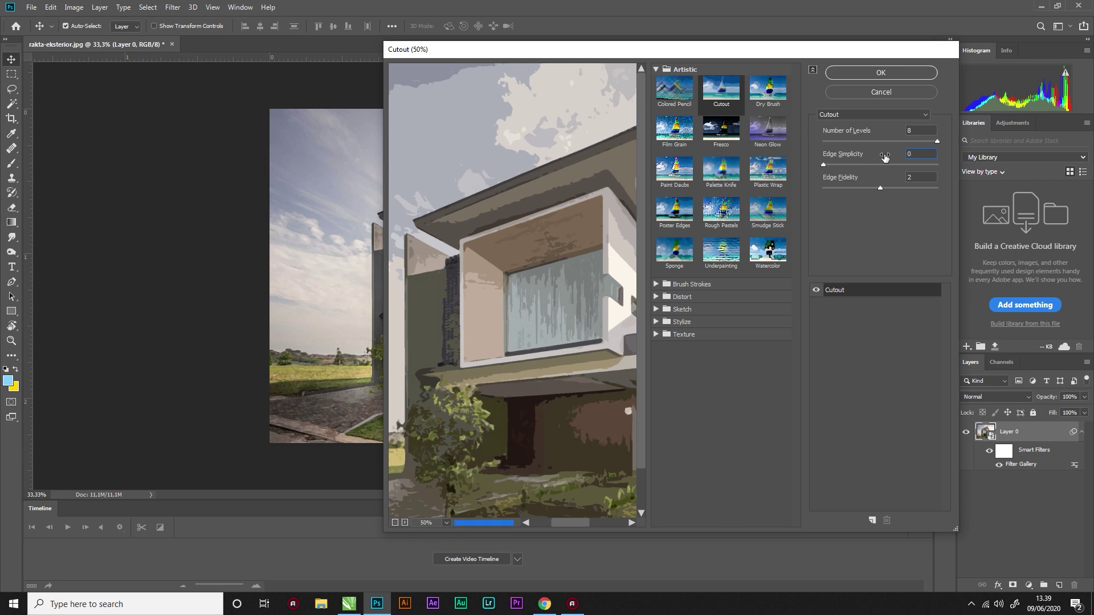
left_click(910, 177)
type("1")
left_click(899, 69)
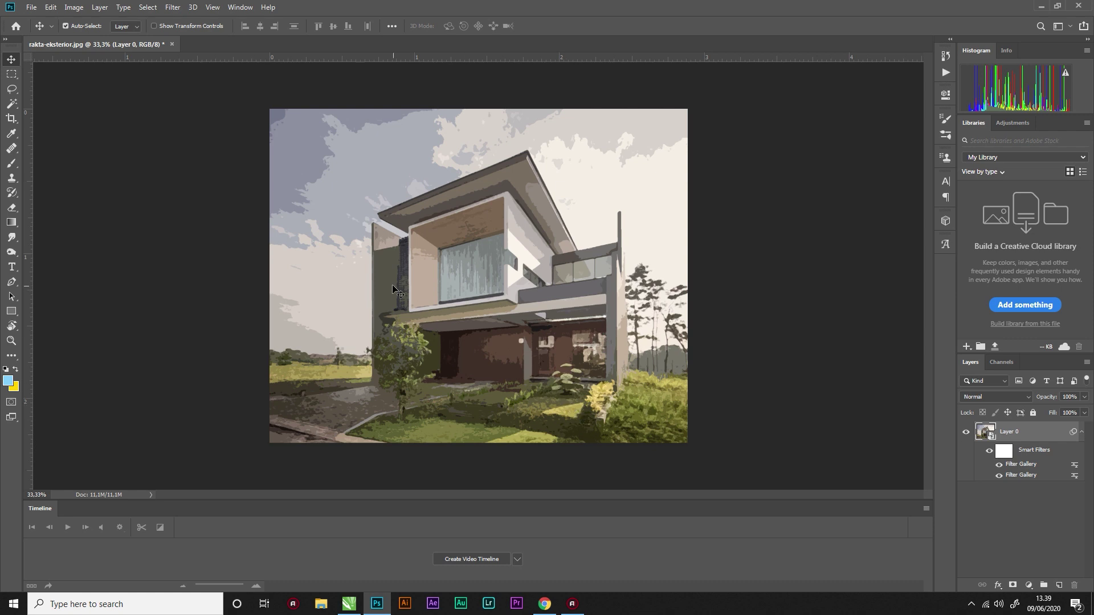
Step: Start a Smart Blur on the house layer with radius 5 and threshold 100
left_click(173, 7)
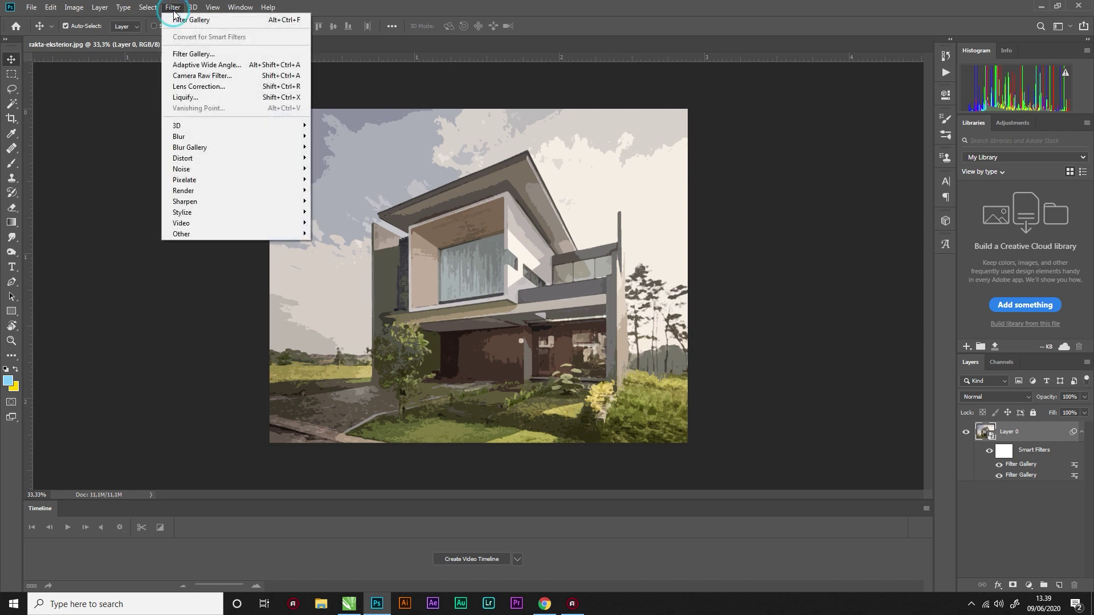
mouse_move(197, 137)
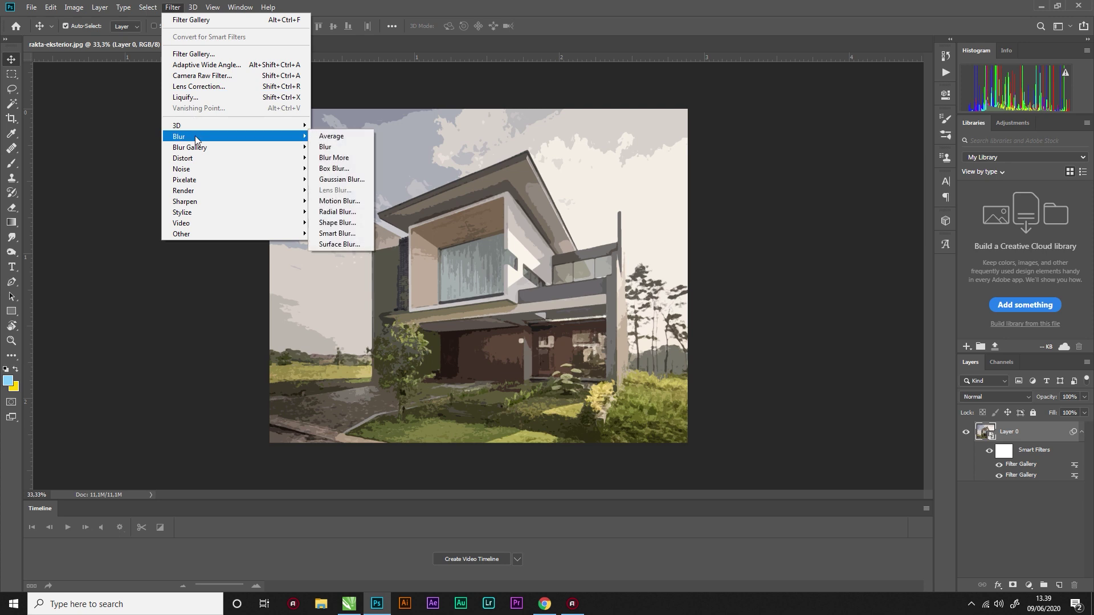
left_click(361, 234)
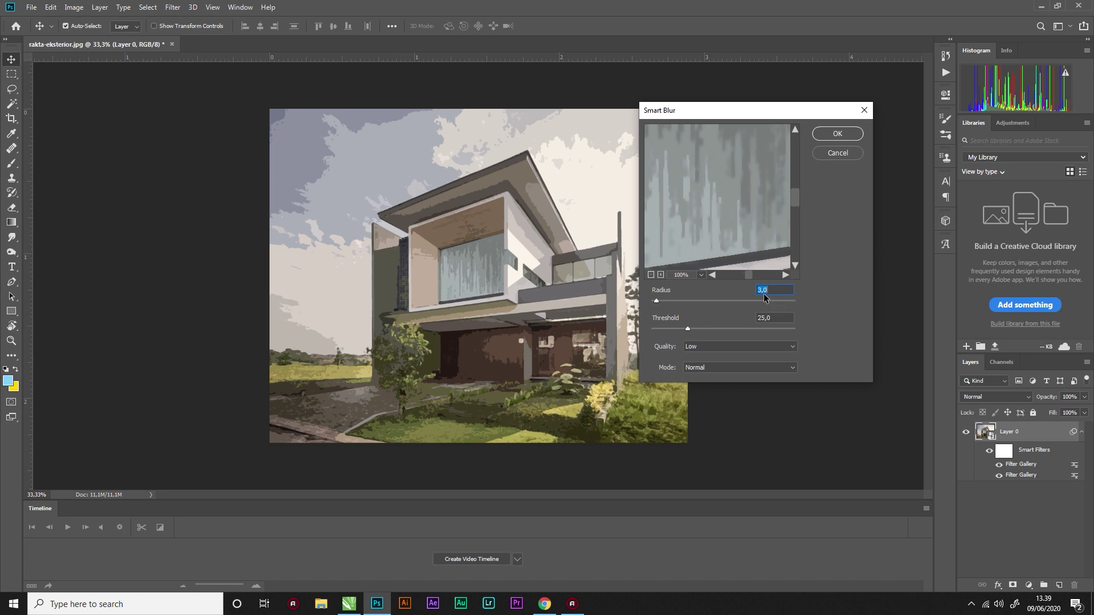
type("5")
left_click(779, 311)
type("100")
Step: Set the Smart Blur quality to High with mode Normal, and apply the filter
left_click(697, 347)
left_click(698, 347)
left_click(697, 347)
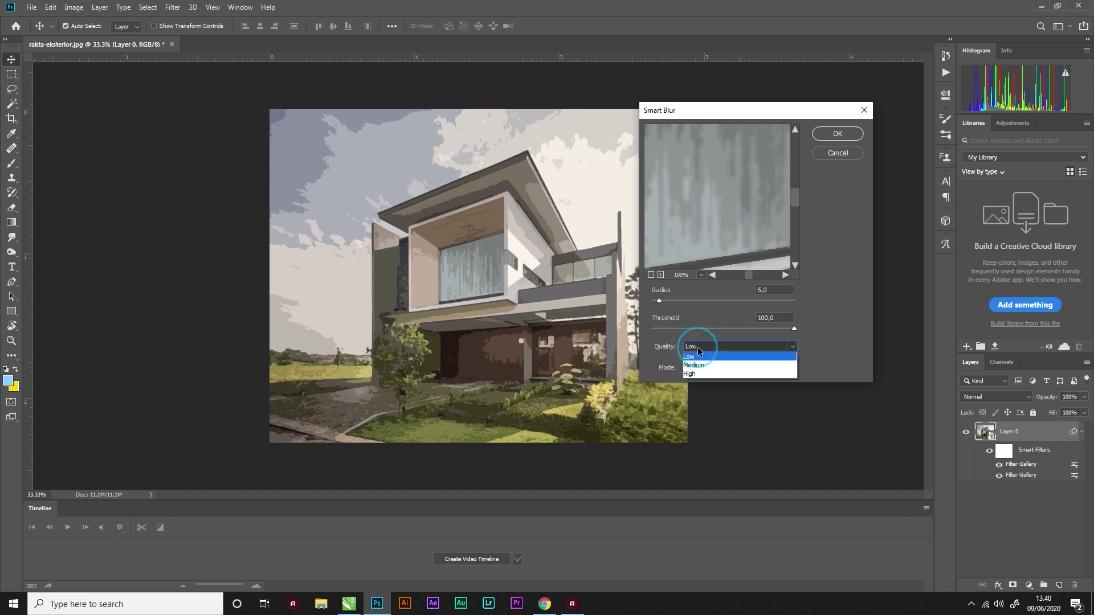
left_click(697, 347)
left_click(697, 347)
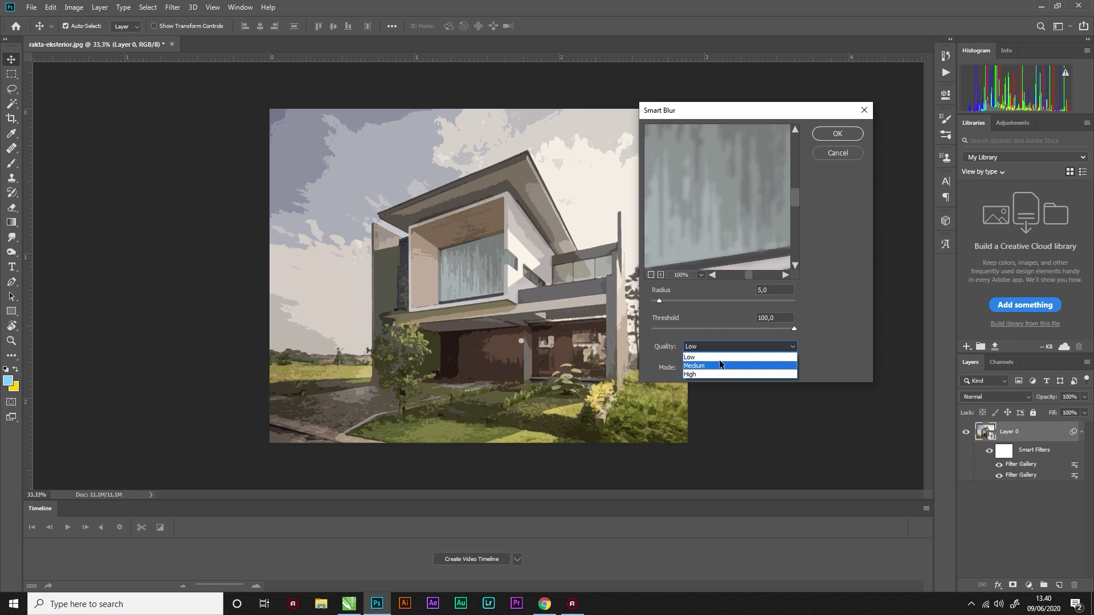
left_click(721, 375)
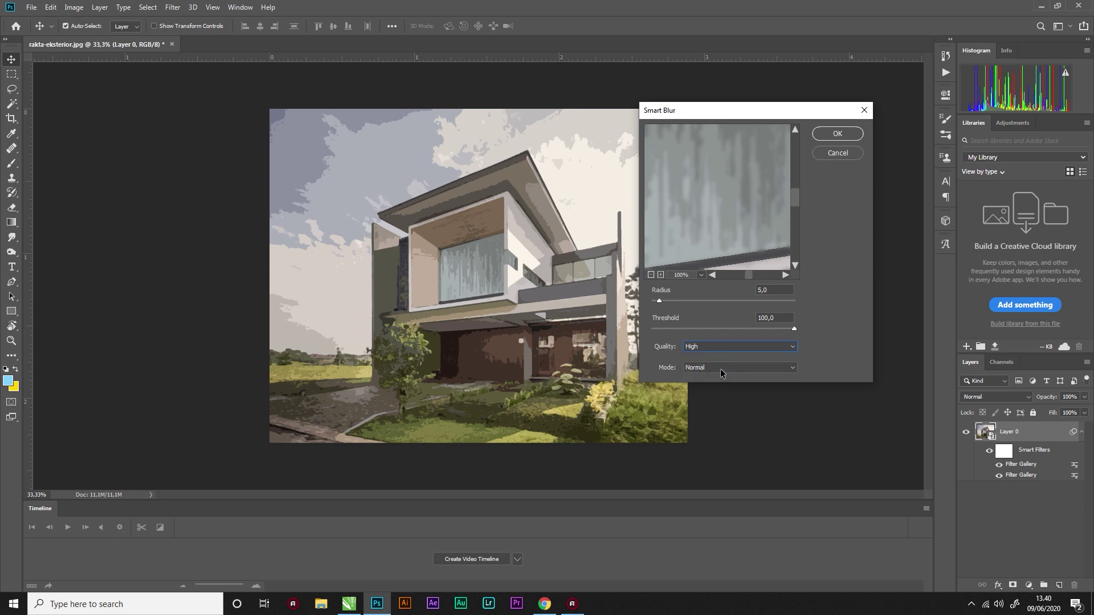
left_click(720, 368)
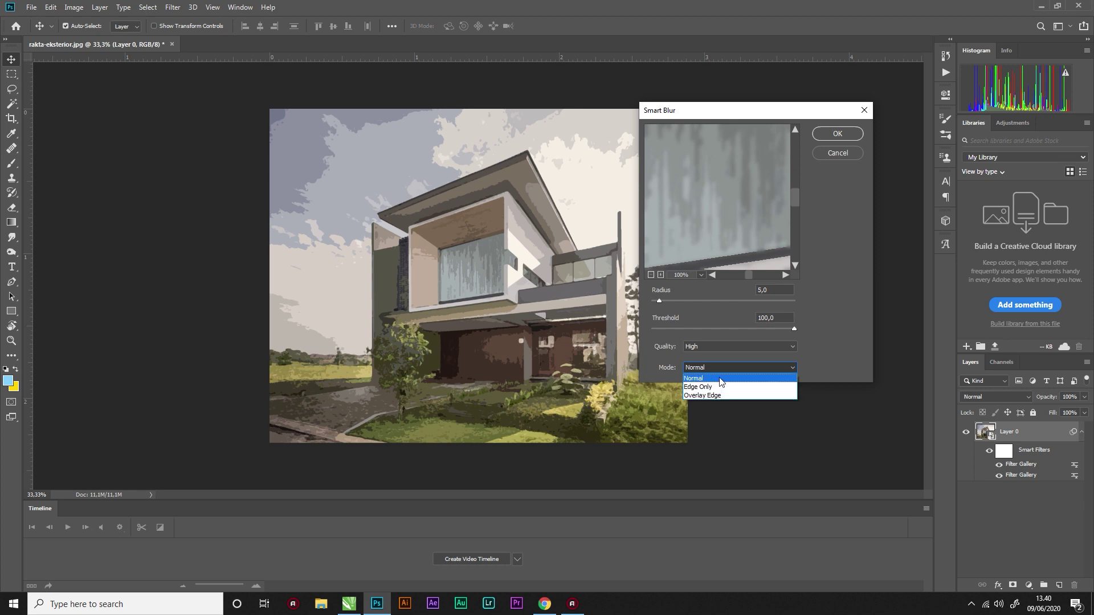
left_click(713, 378)
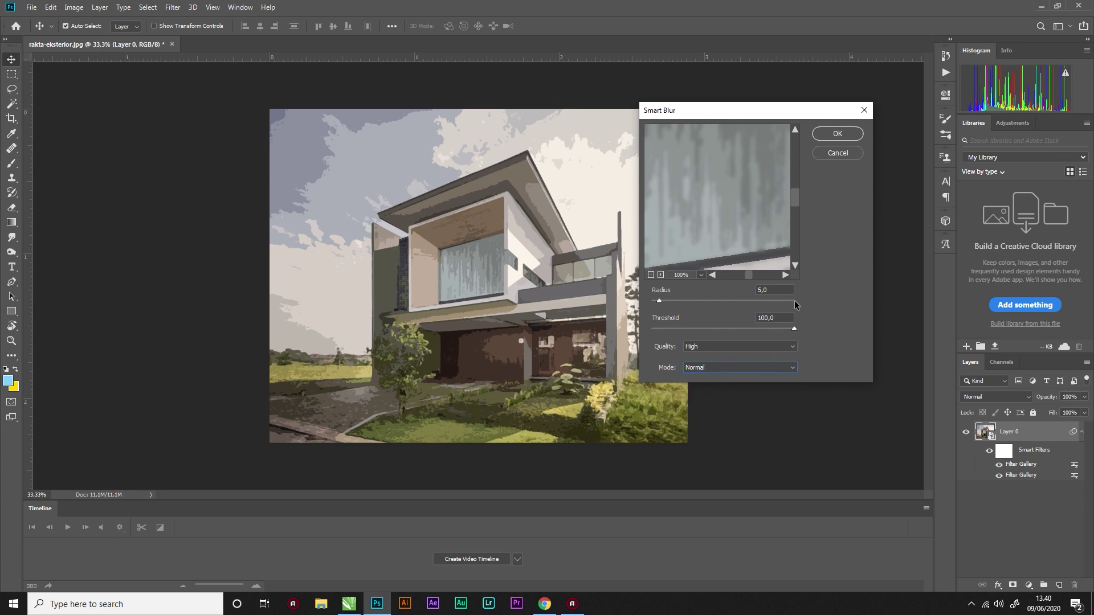
left_click(855, 132)
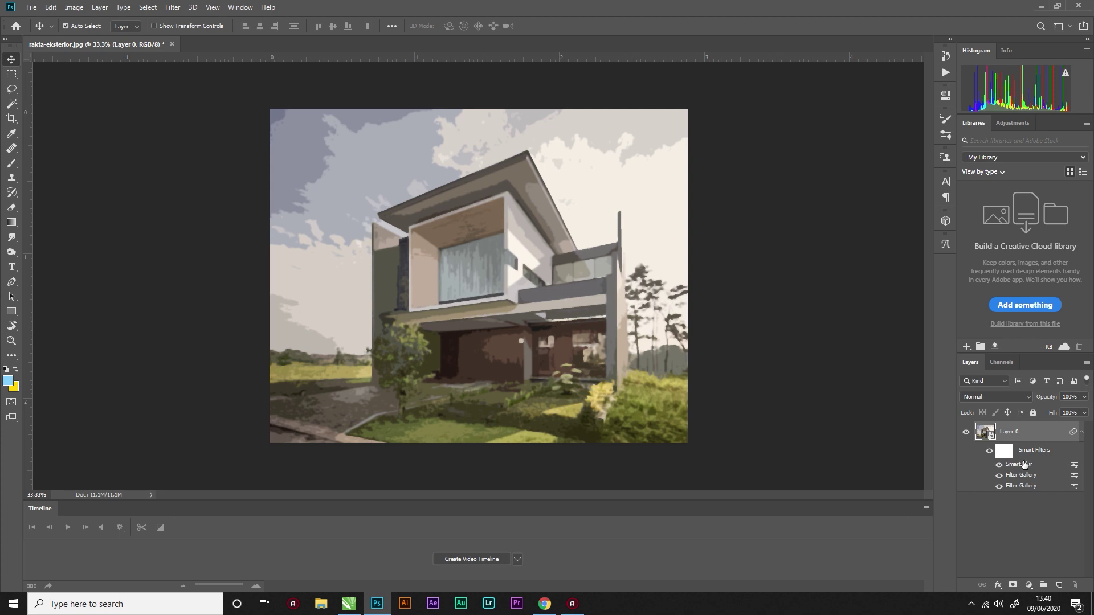
Step: Set the Smart Blur filter's blending mode to Screen with 33% opacity and apply the blending options
double_click(1074, 469)
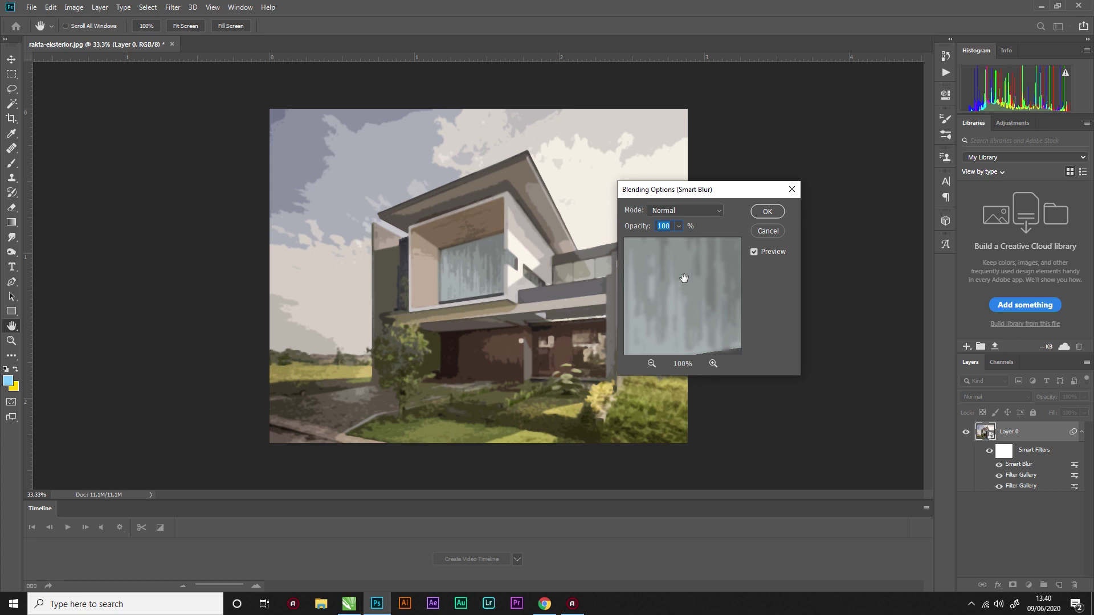
left_click(717, 212)
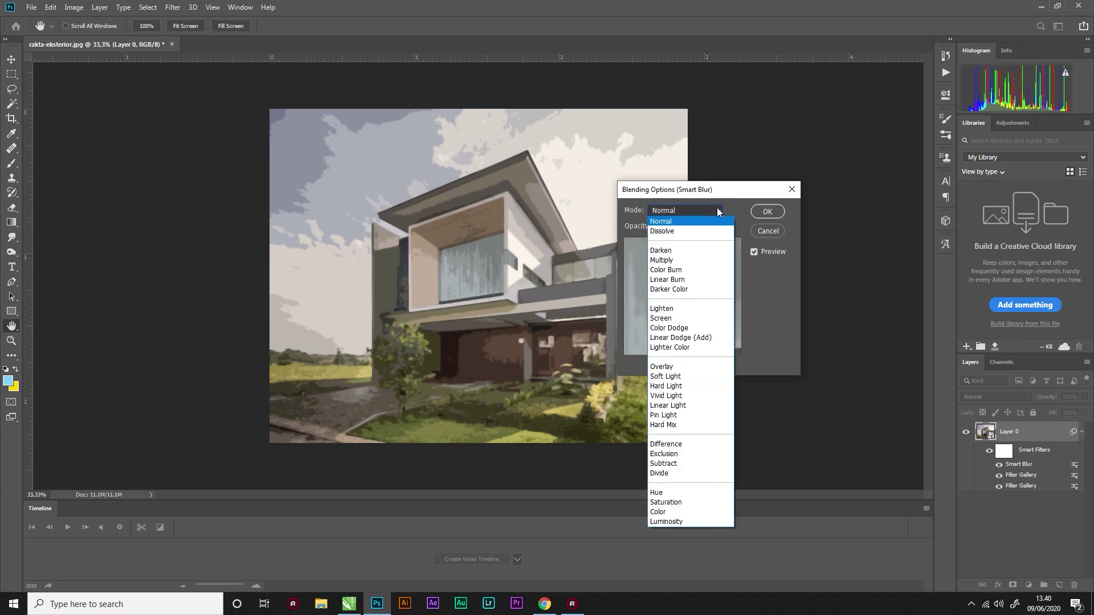
left_click(688, 318)
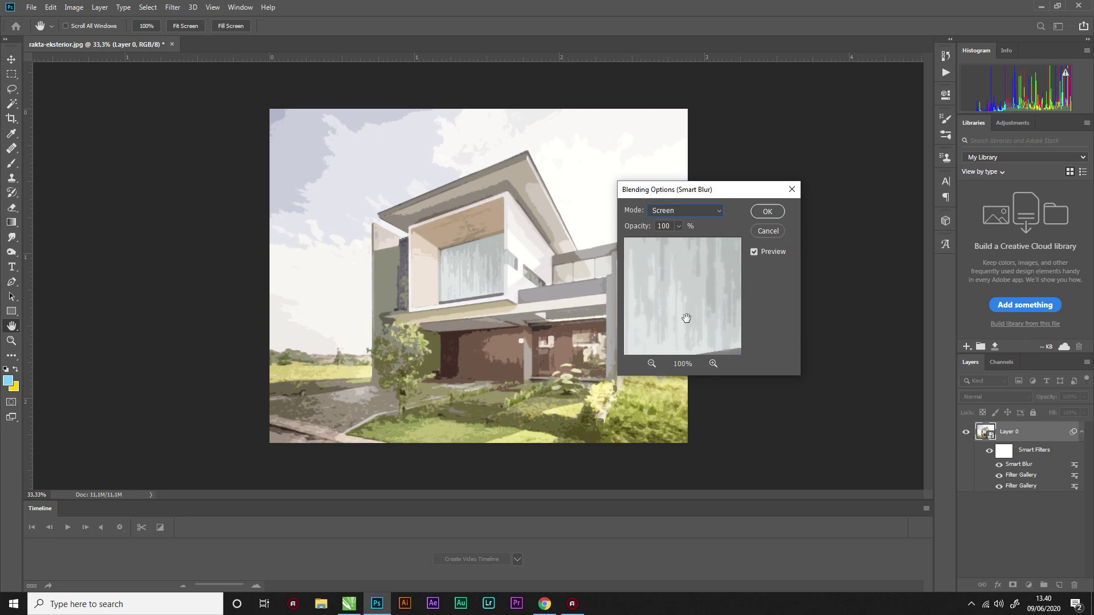
left_click(679, 227)
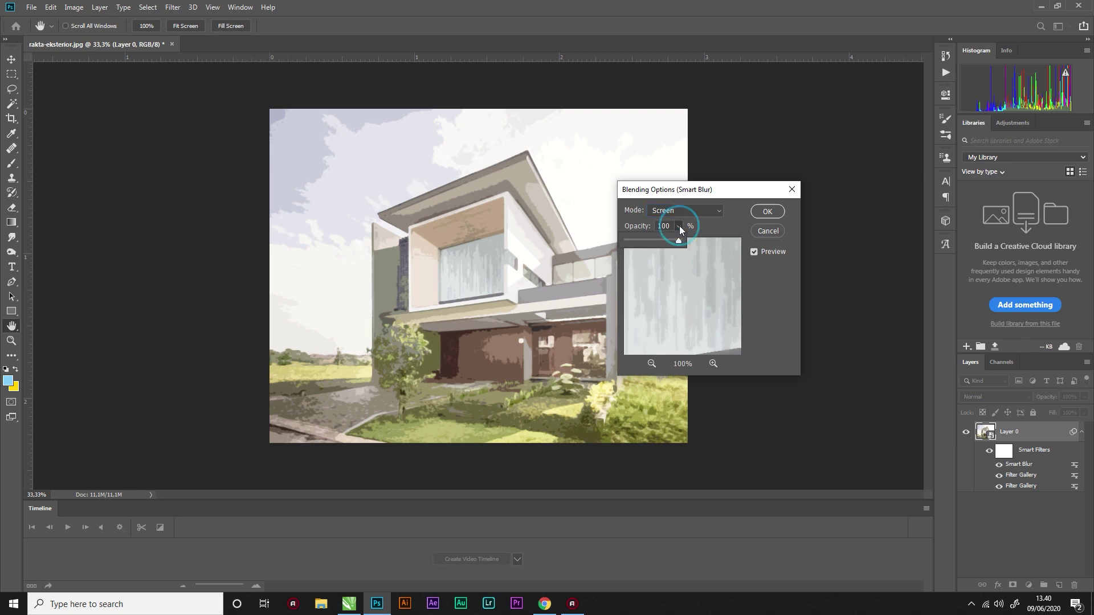
left_click(646, 239)
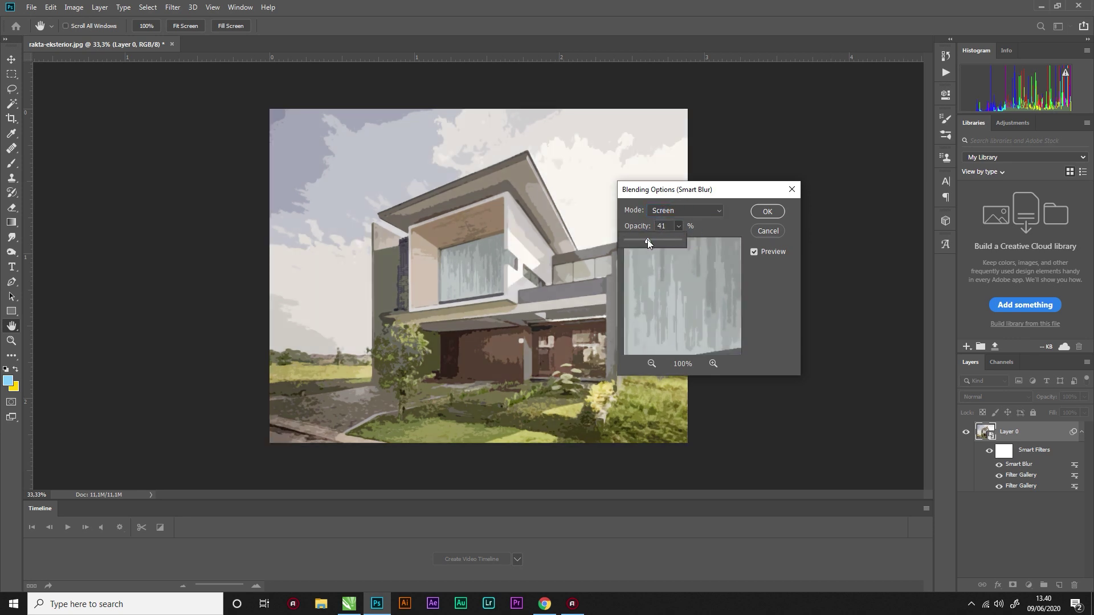
left_click_drag(647, 240, 645, 241)
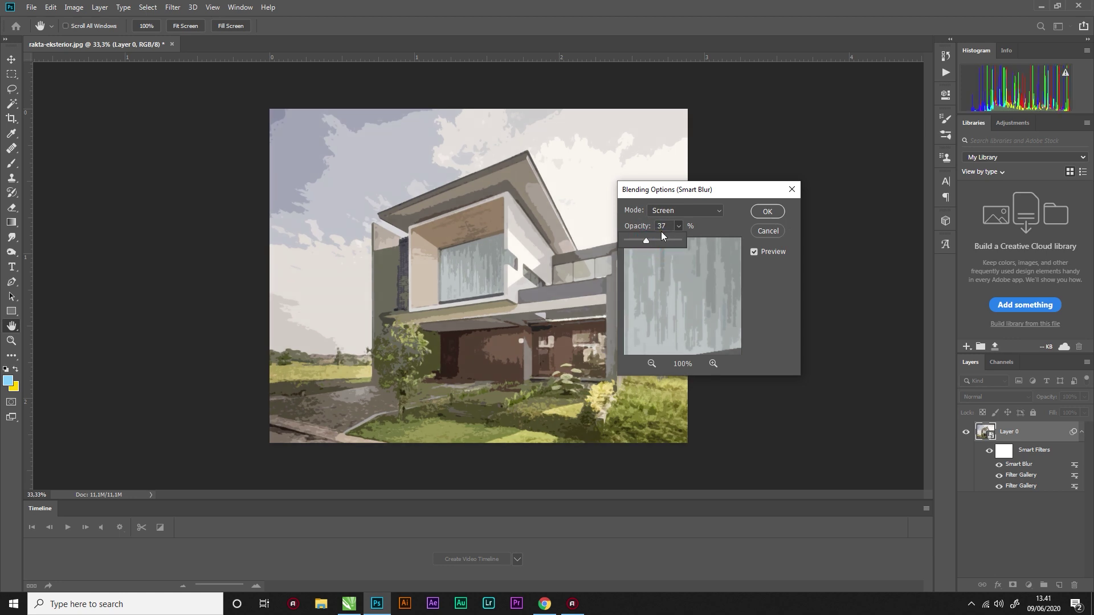
left_click_drag(644, 242, 644, 242)
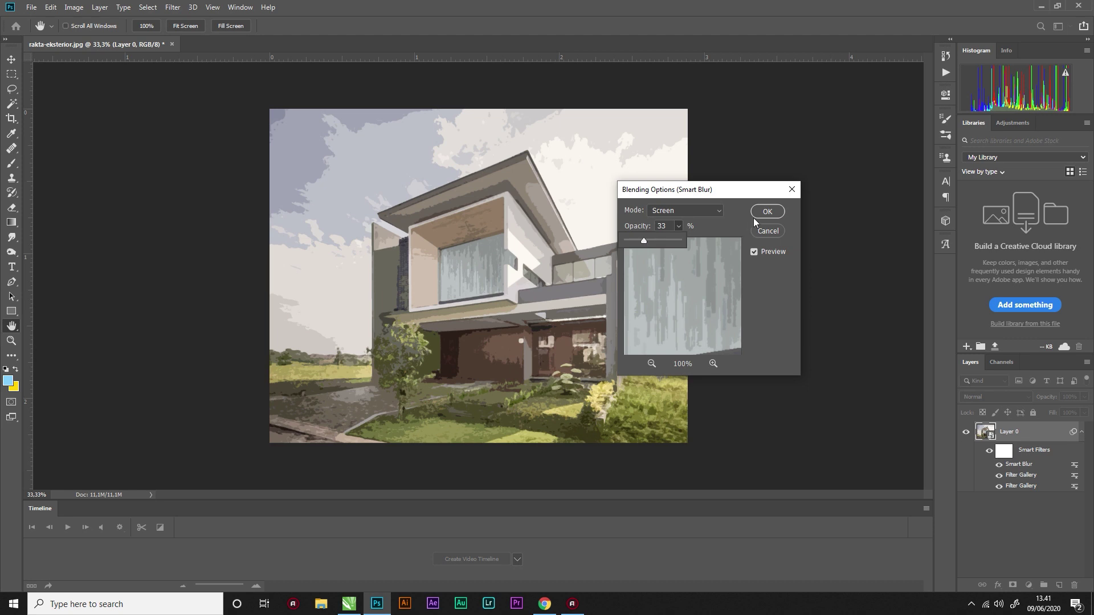
left_click(768, 214)
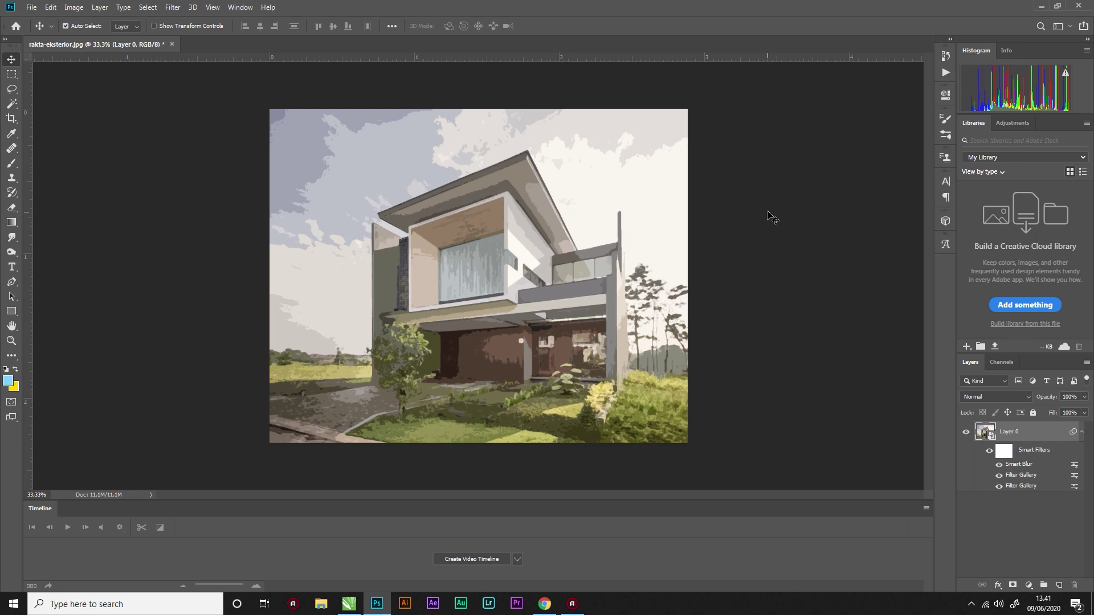
Step: Apply the Find Edges stylize filter to the house layer as a smart filter
left_click(172, 8)
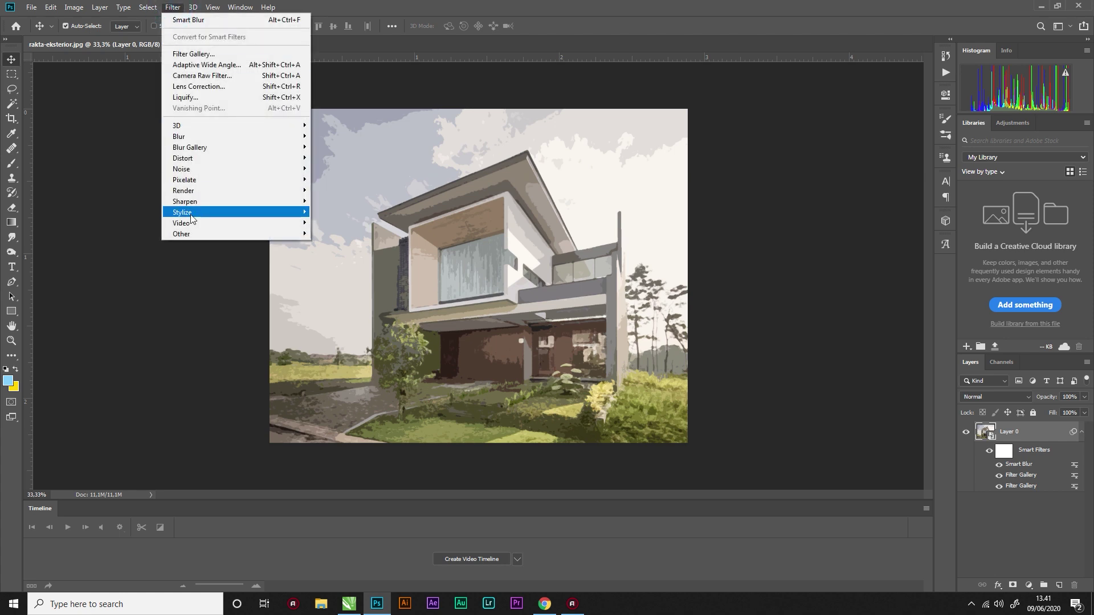
mouse_move(194, 213)
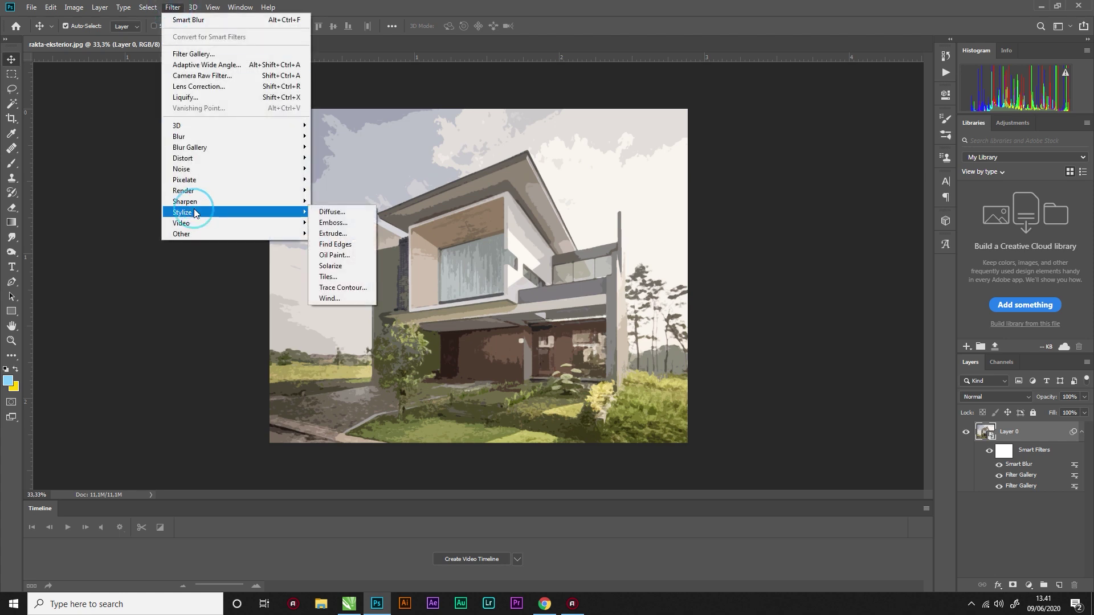
left_click(335, 245)
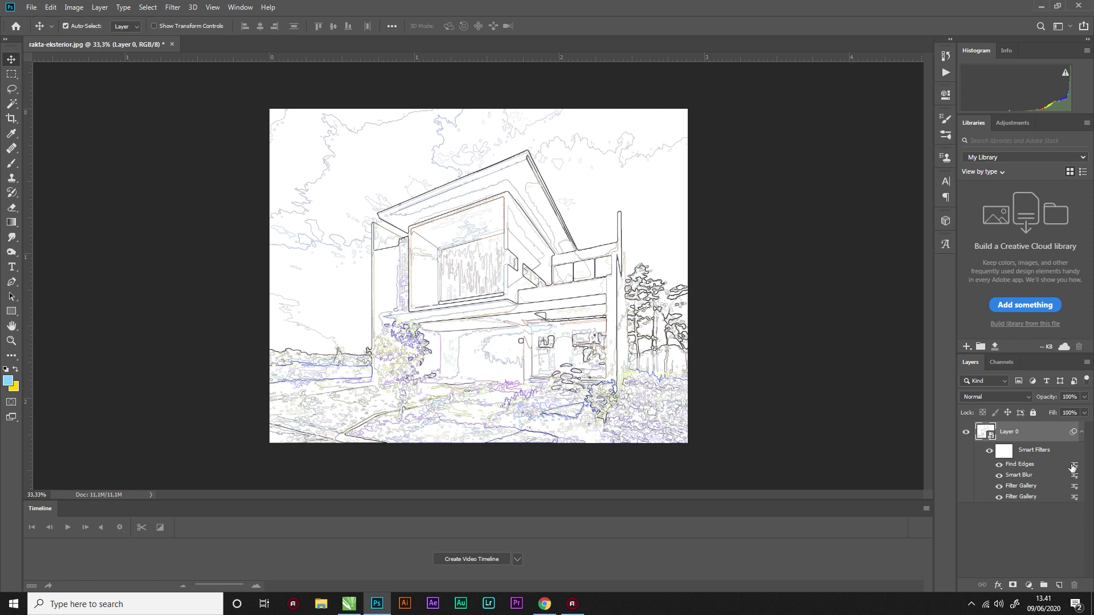
Step: Set the Find Edges filter's blending mode to Multiply with 45% opacity and apply the blending options
double_click(1074, 465)
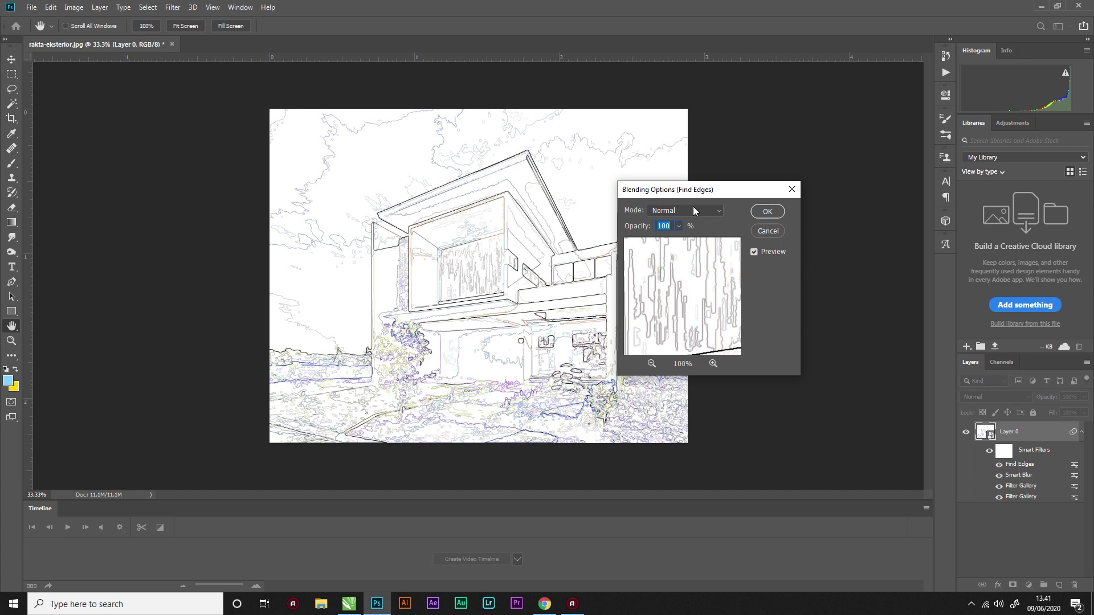
left_click(694, 208)
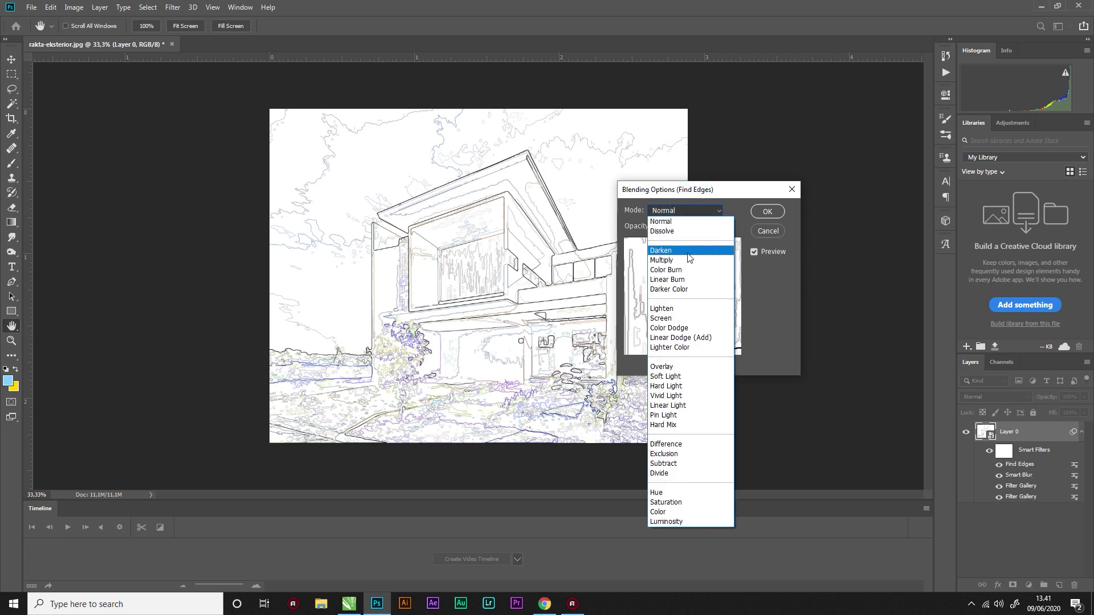
left_click(688, 262)
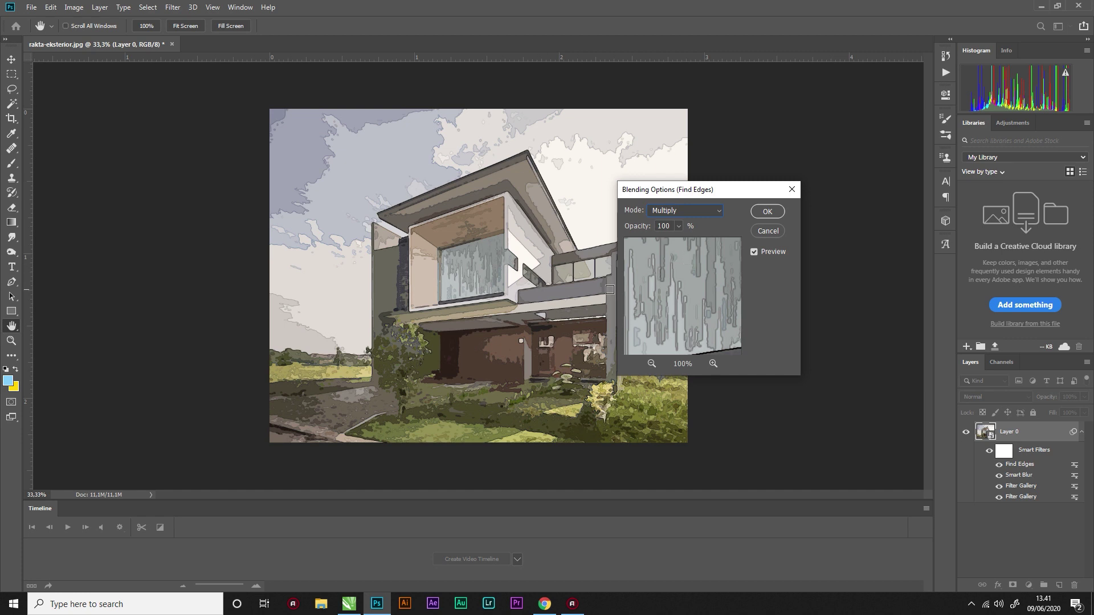
left_click(679, 226)
left_click_drag(682, 240, 653, 241)
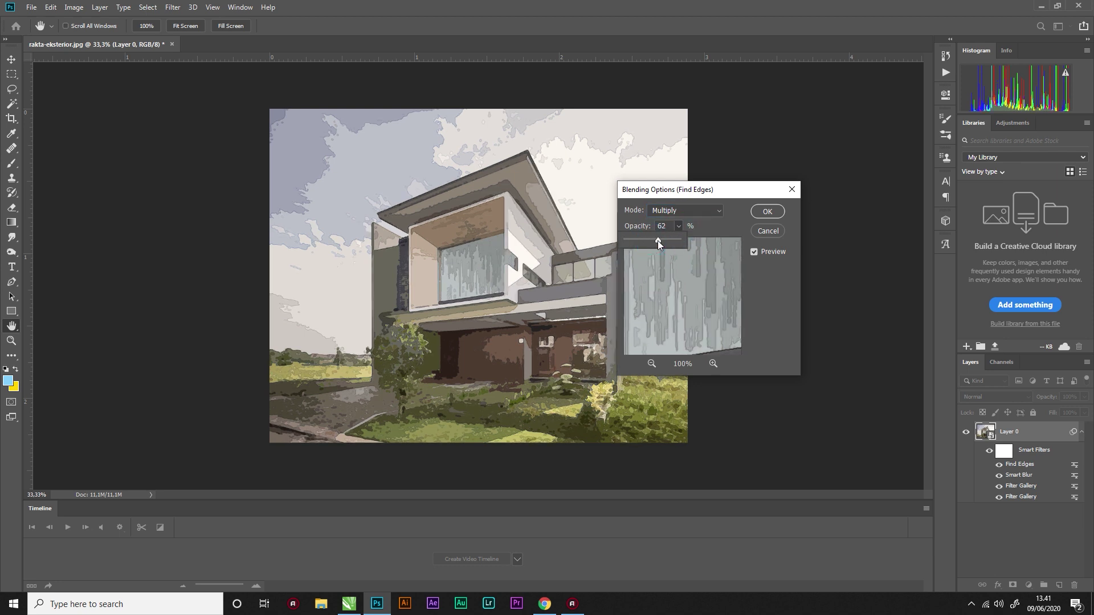
left_click_drag(649, 241, 650, 239)
left_click(741, 227)
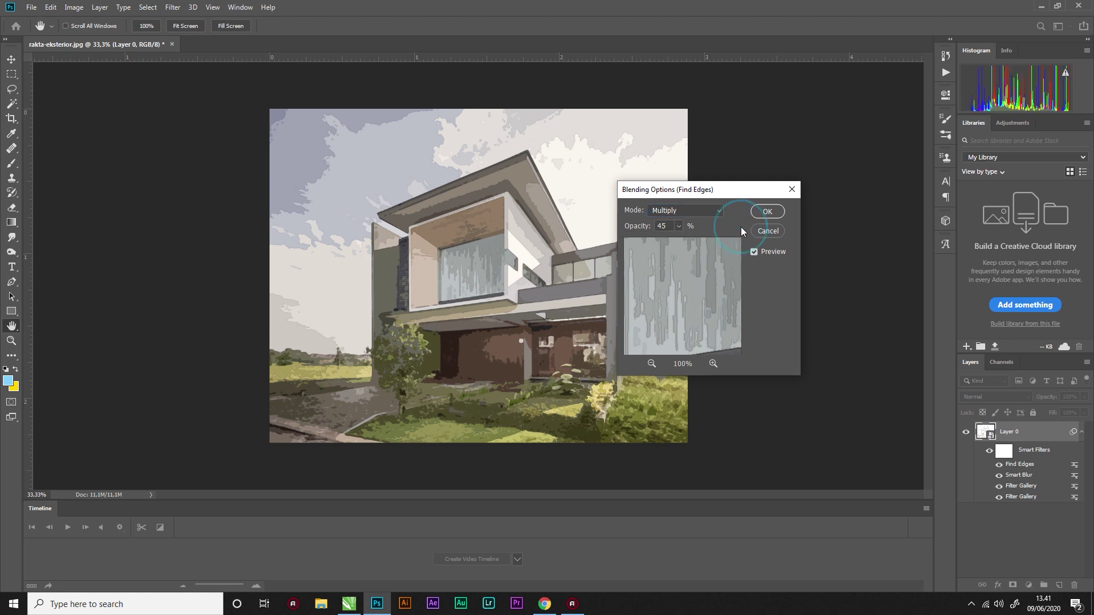
left_click(770, 212)
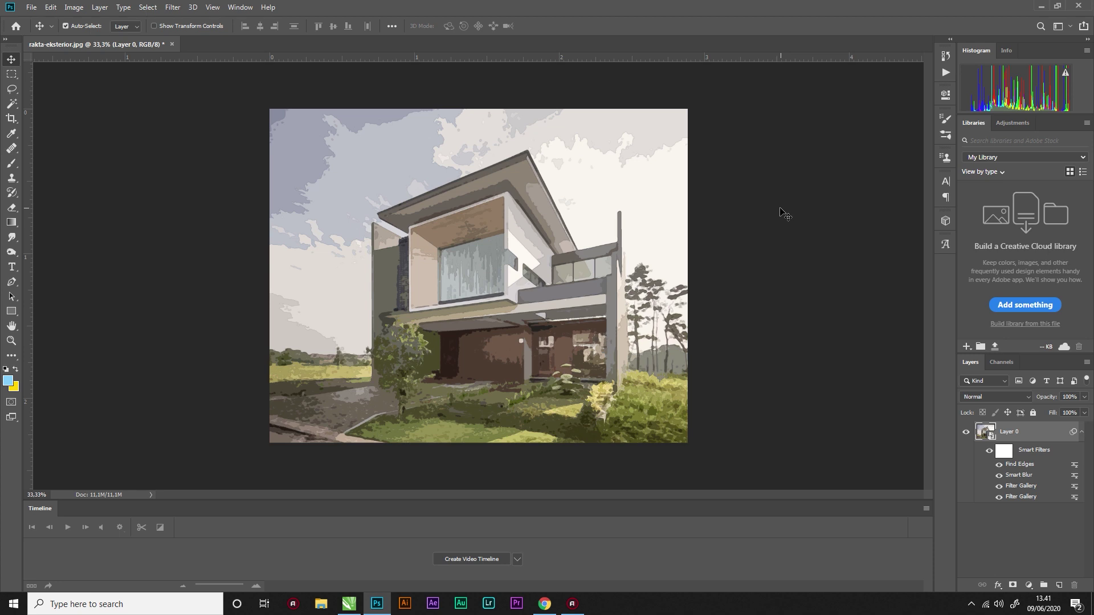
Step: Open the ivory-off-white-paper-texture image and bring it into the rakta-eksterior document as a layer above the house
left_click(31, 7)
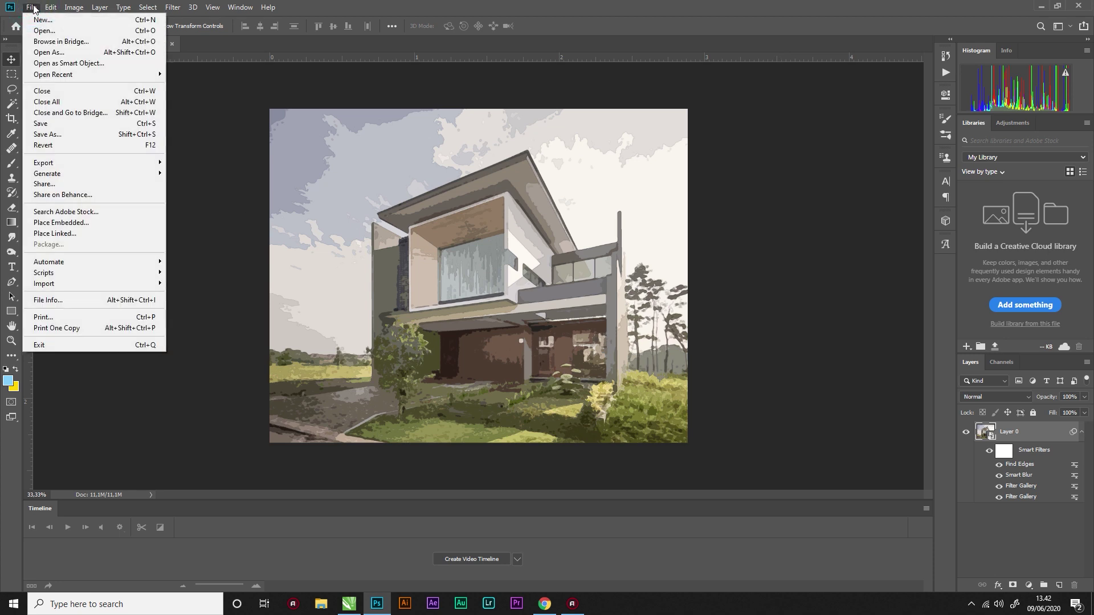
left_click(42, 31)
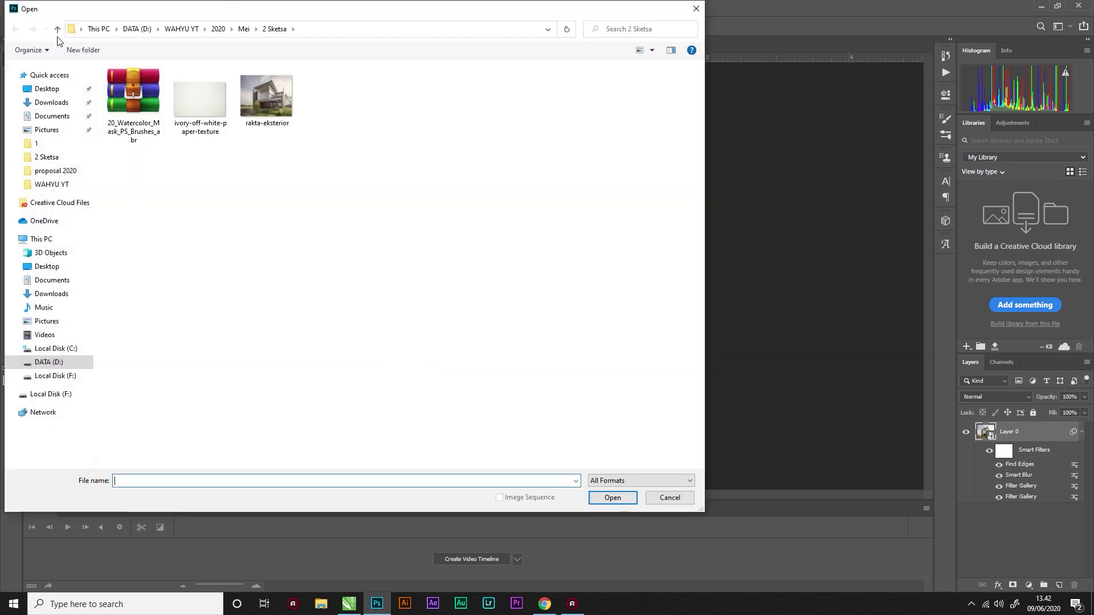
left_click(200, 98)
left_click(613, 497)
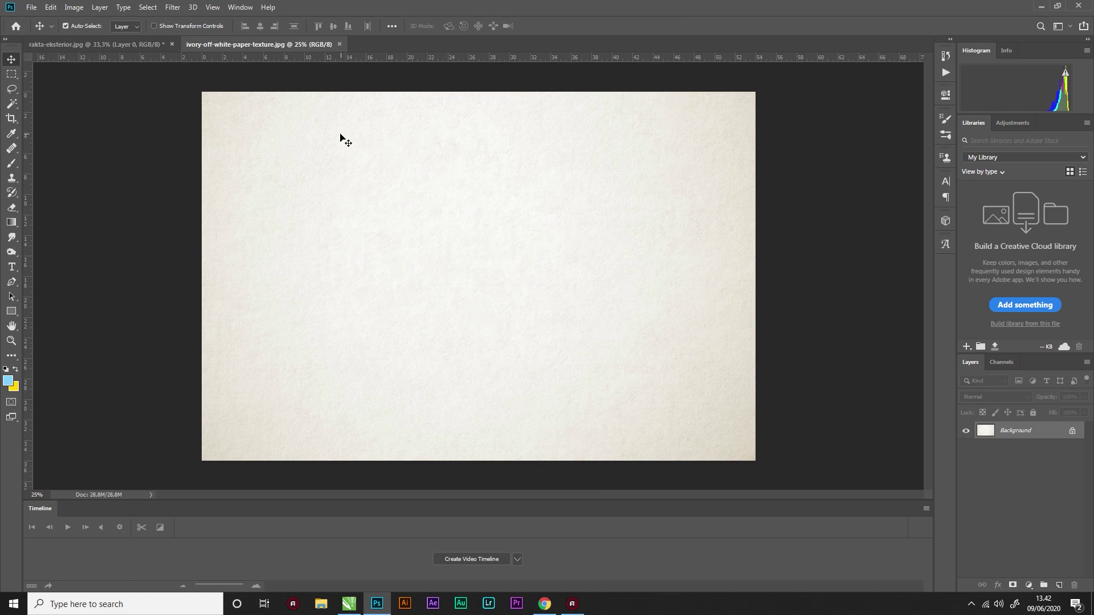
left_click(145, 46)
left_click_drag(145, 46, 453, 214)
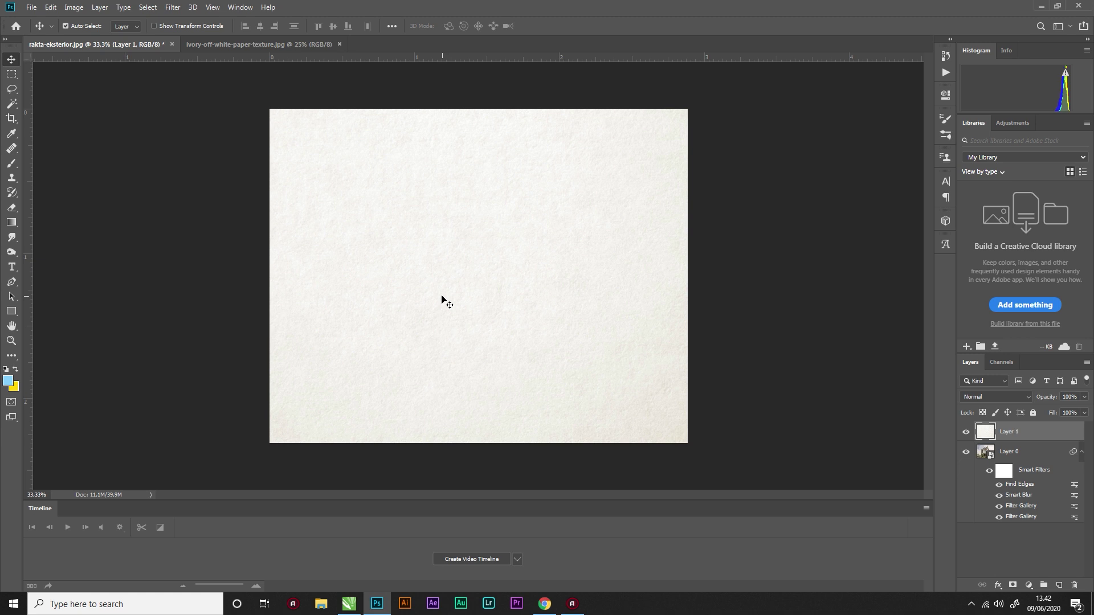
Step: Center the paper texture over the house image and scale it down until it only slightly overlaps the canvas edges
key("ctrl+minus")
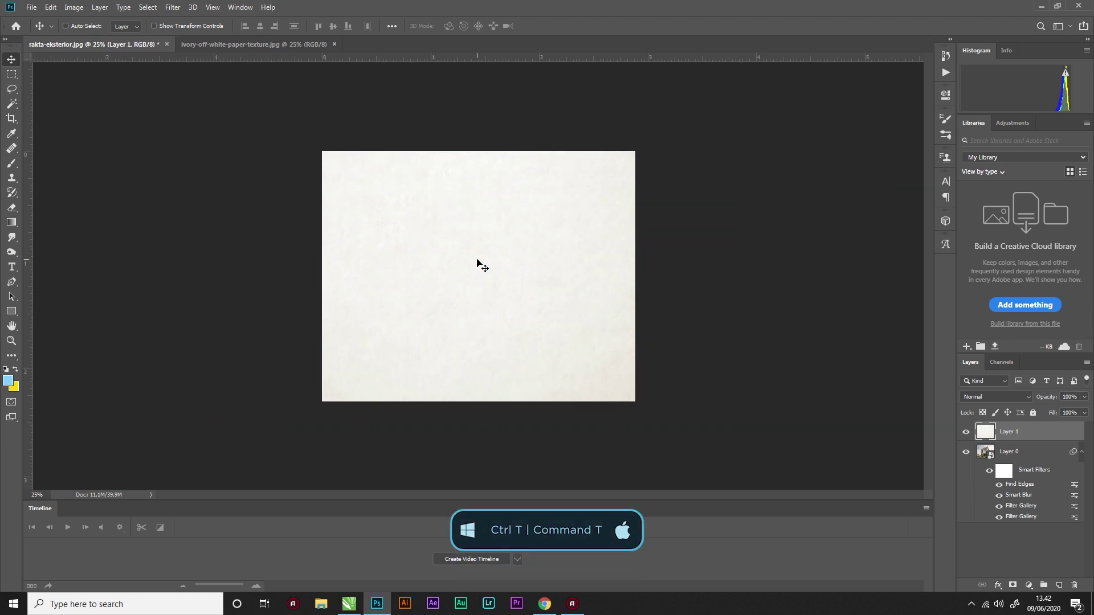
key("ctrl+t")
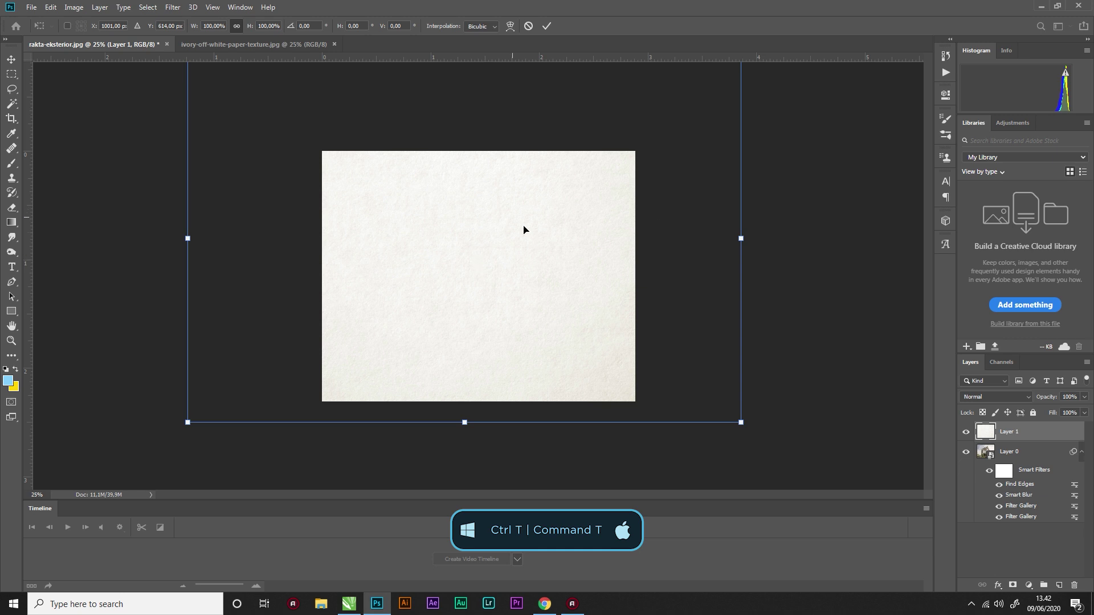
left_click_drag(524, 232, 545, 259)
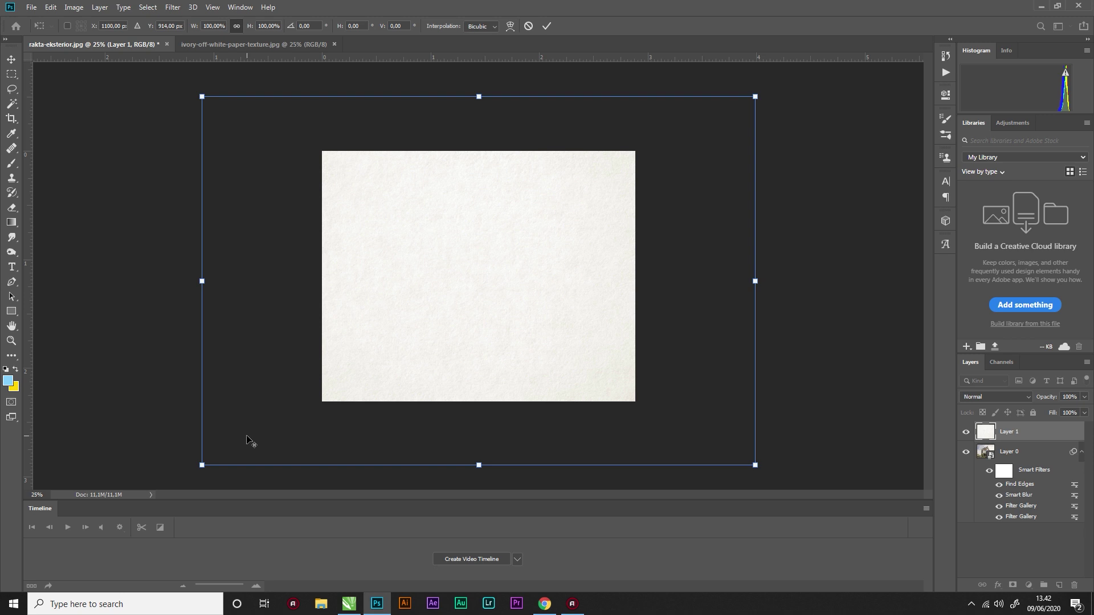
left_click_drag(201, 464, 289, 415)
left_click_drag(490, 319, 493, 315)
key("Return")
key("ctrl+t")
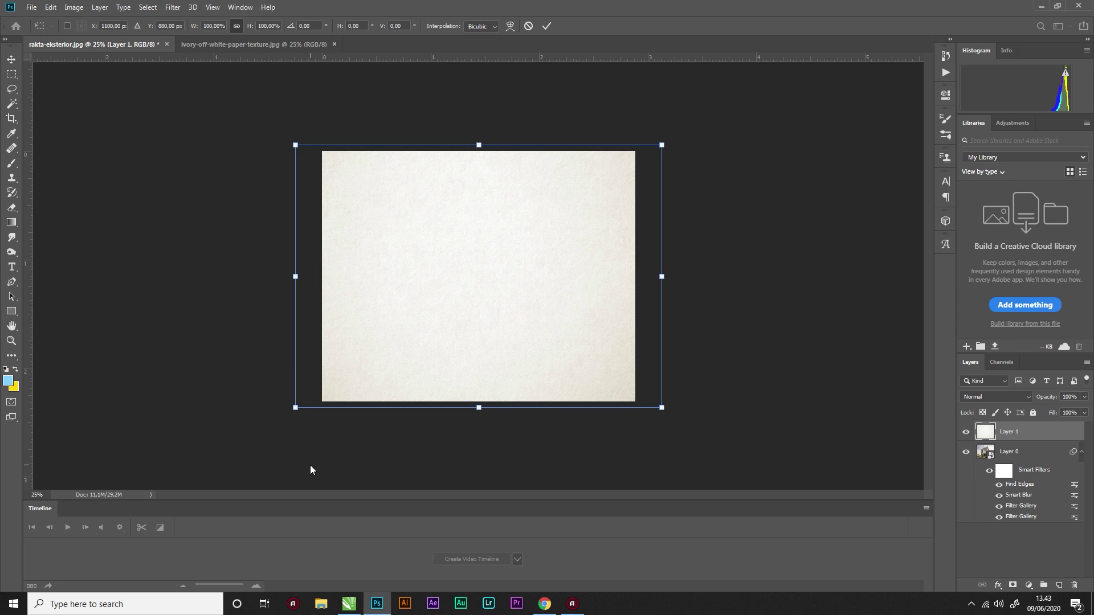
left_click(545, 25)
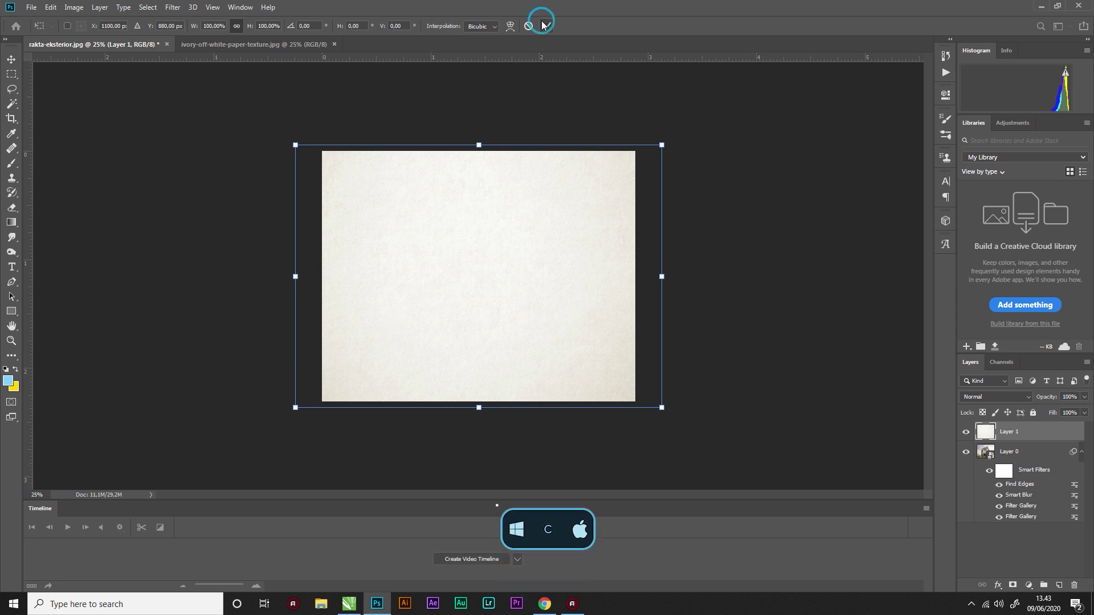
Step: Crop the document to its current canvas bounds, deleting the parts of the paper texture that extend beyond them
key("c")
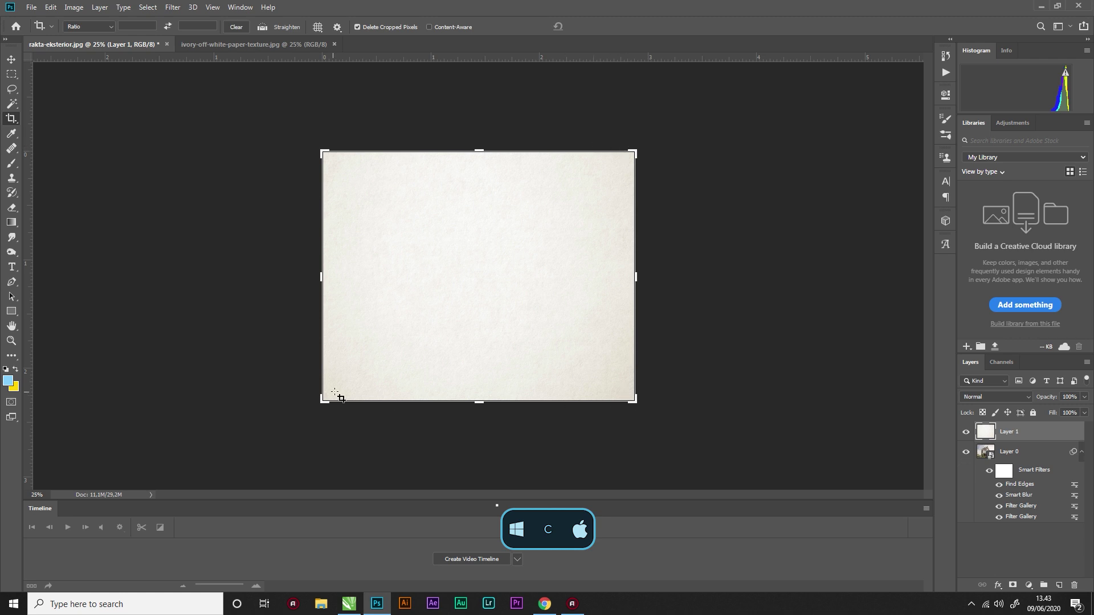
left_click(501, 392)
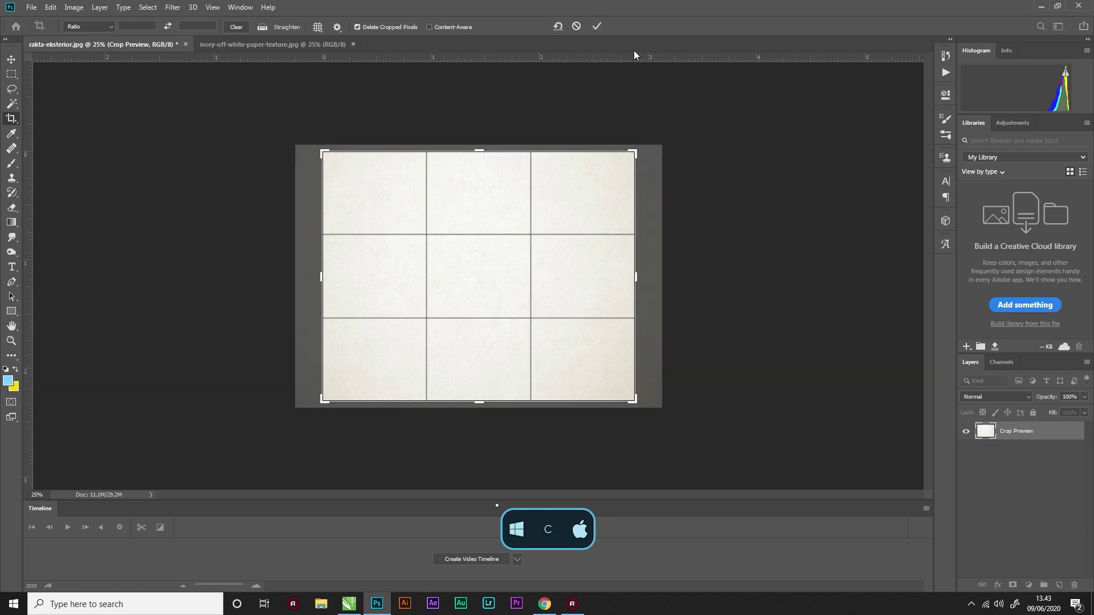
left_click(595, 27)
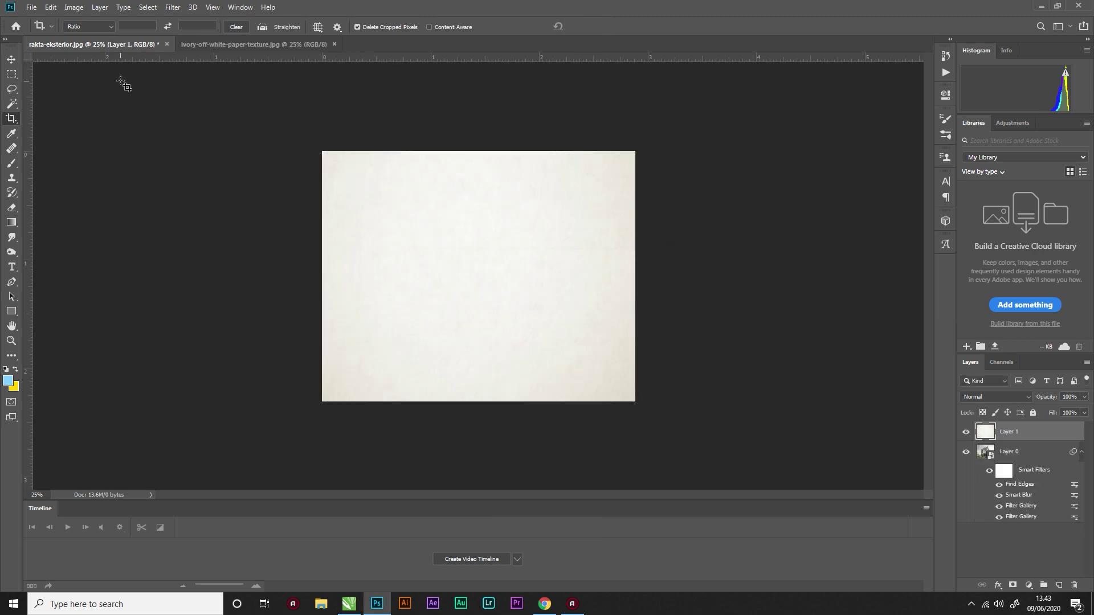
left_click(11, 59)
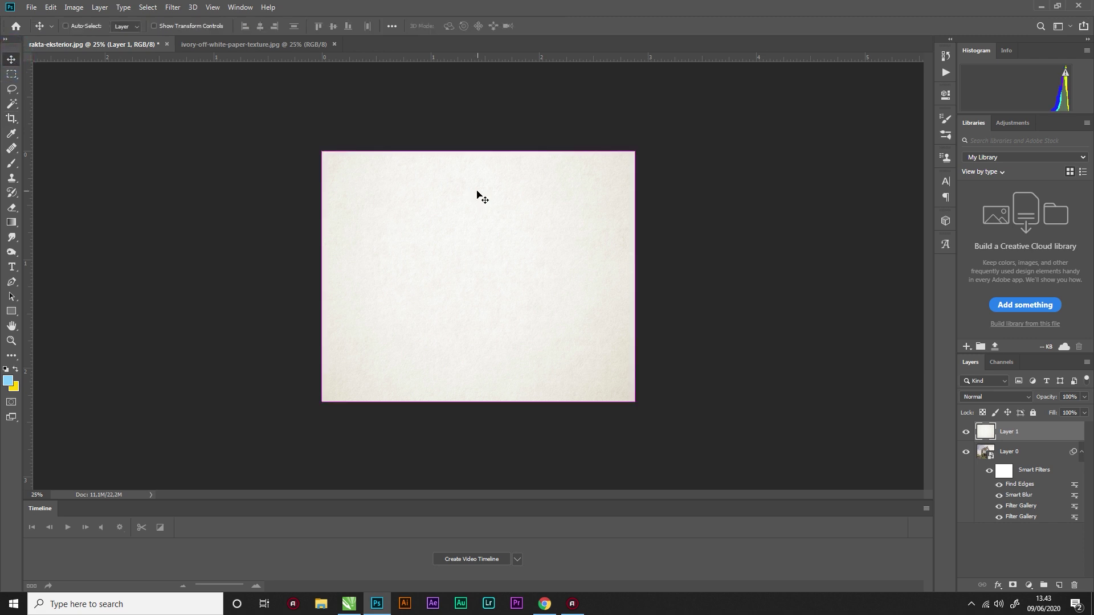
key("ctrl+t")
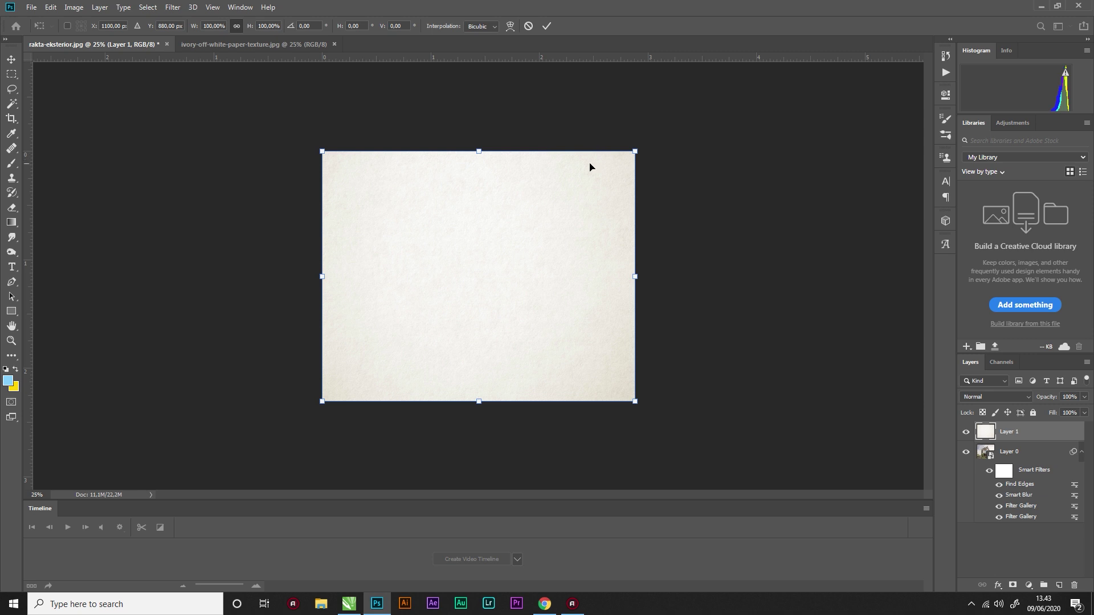
left_click(547, 27)
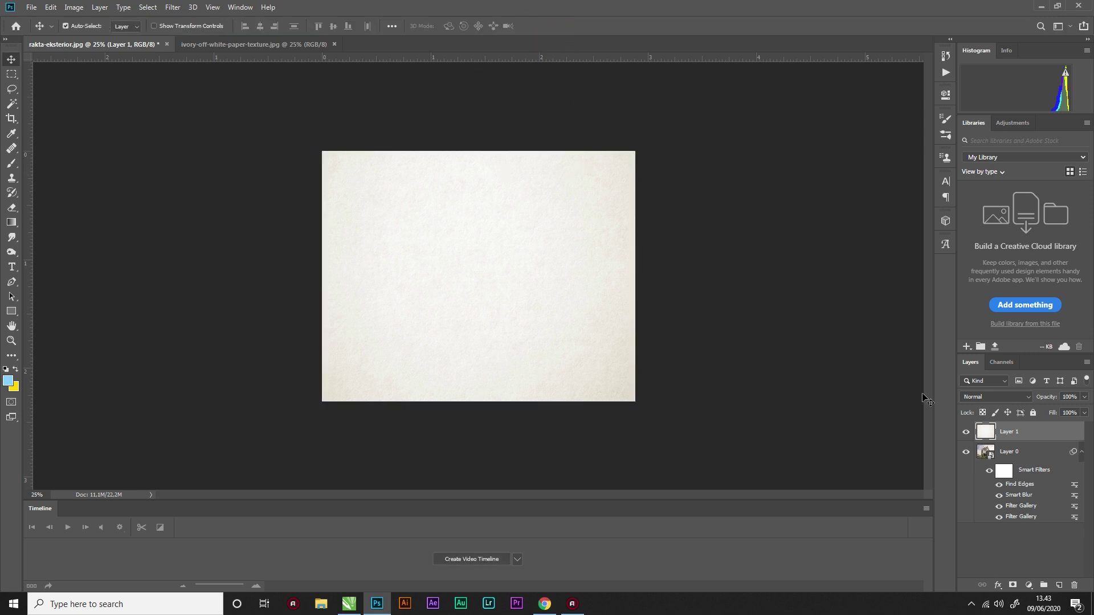
Step: Rename the paper texture layer to canvas and set its blending mode to Multiply
double_click(1013, 433)
type("canvas")
key("Return")
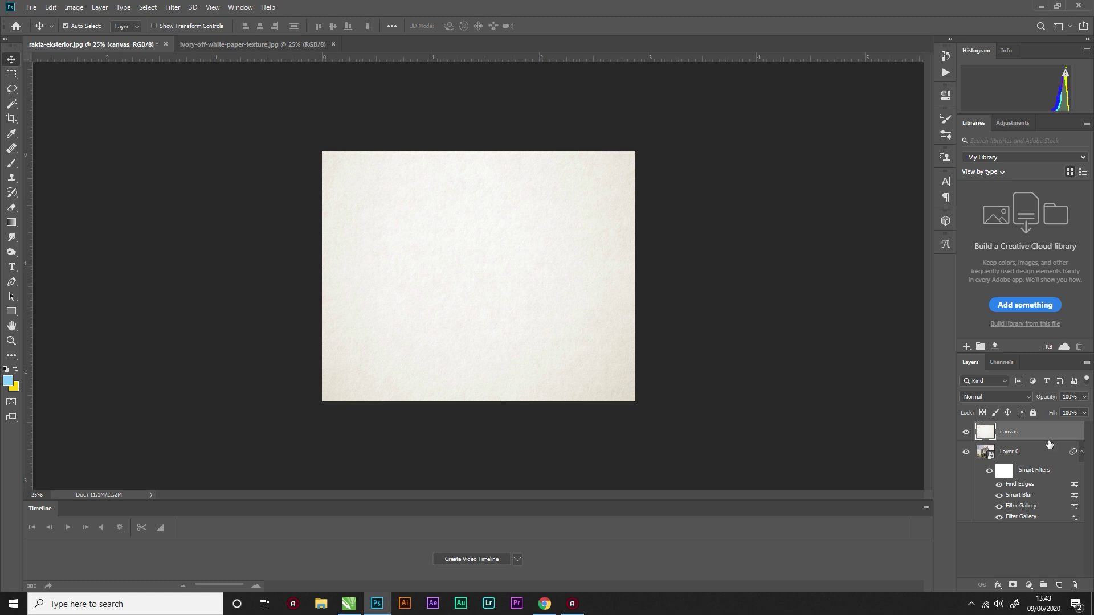
left_click(1031, 397)
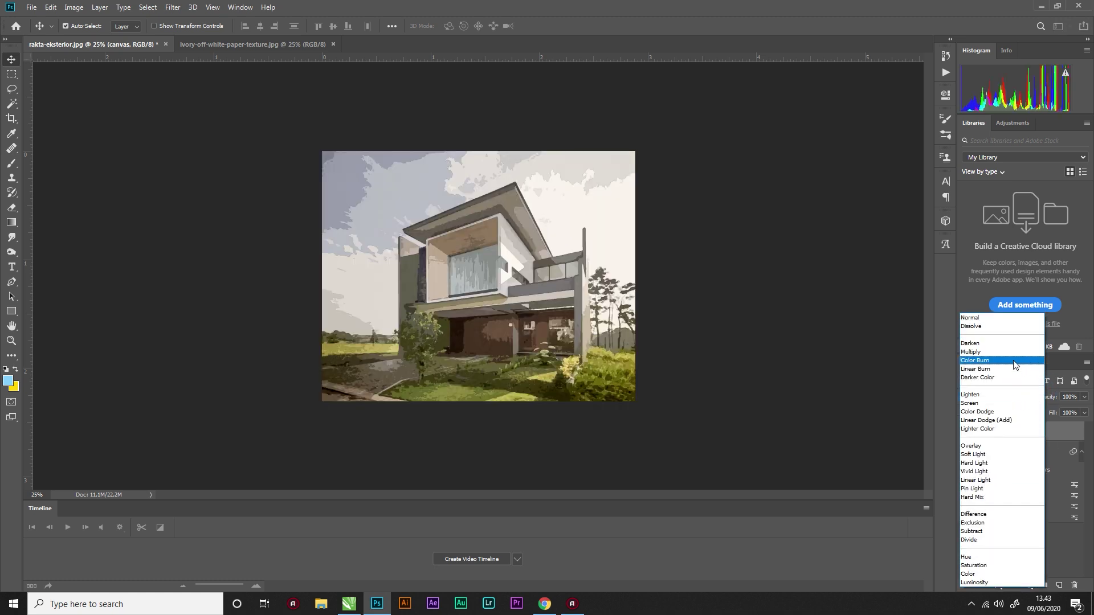
left_click(1015, 352)
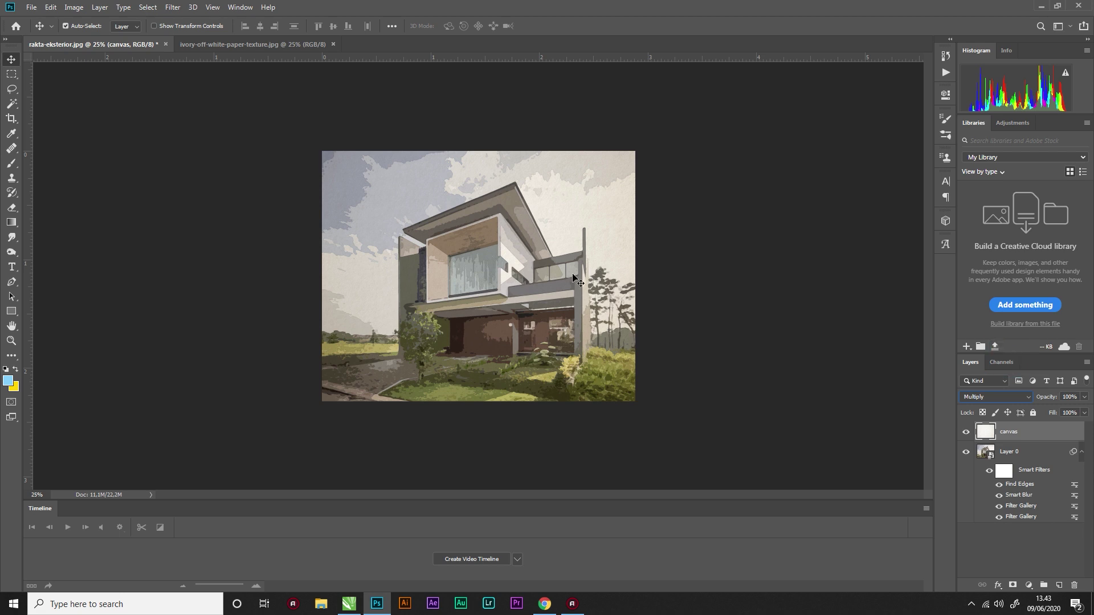
Step: Examine the paper texture up close on the house and compare the image with the canvas layer hidden and shown
key("ctrl+plus")
key("ctrl+plus")
key("ctrl+plus")
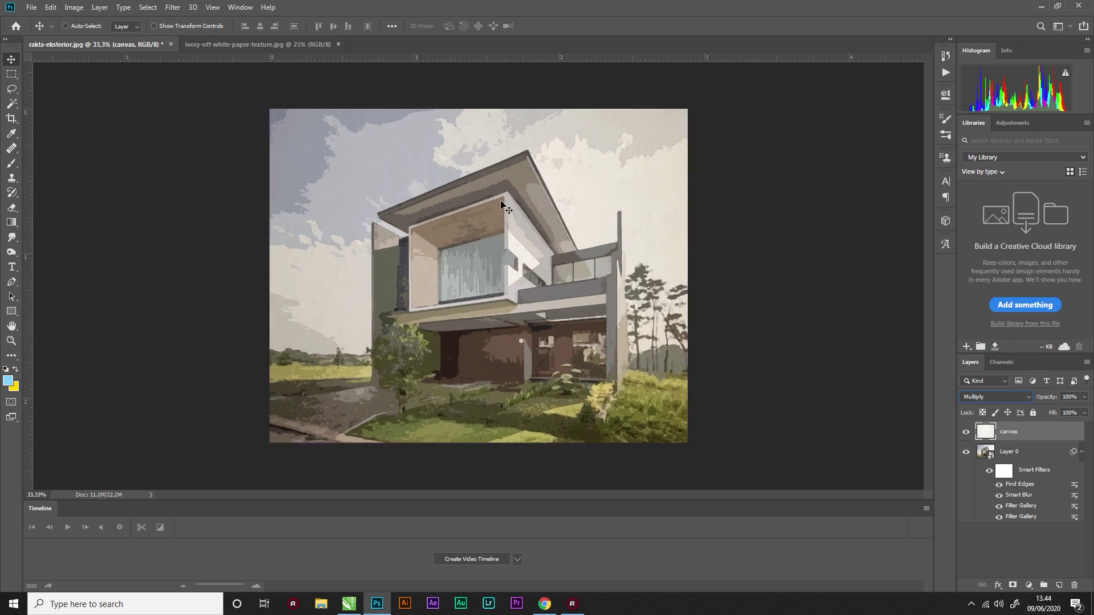
key("ctrl+plus")
key("ctrl+plus")
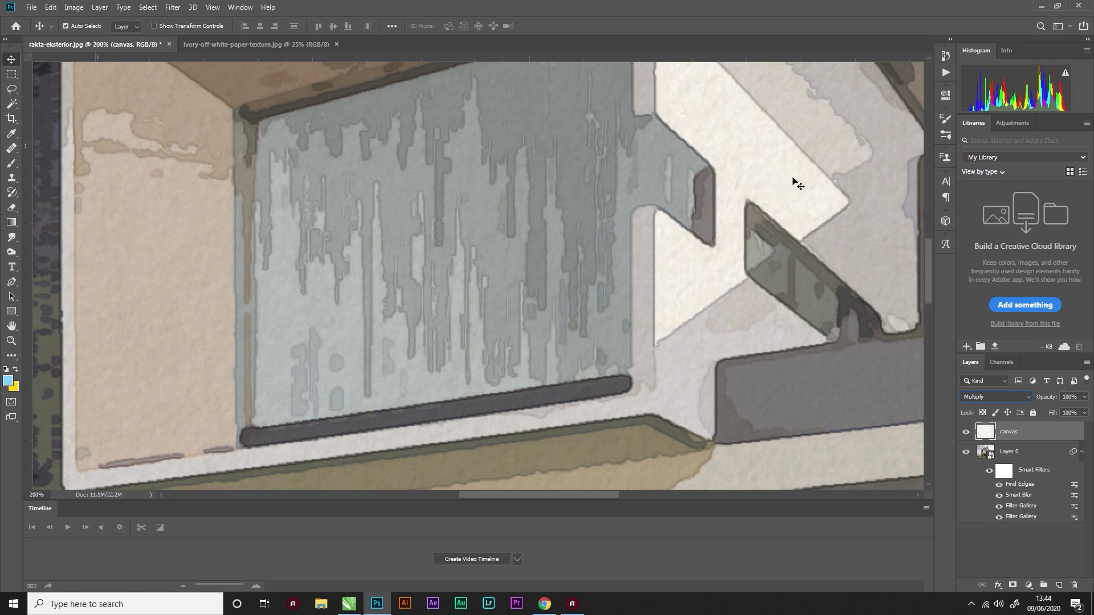
left_click_drag(813, 163, 462, 369)
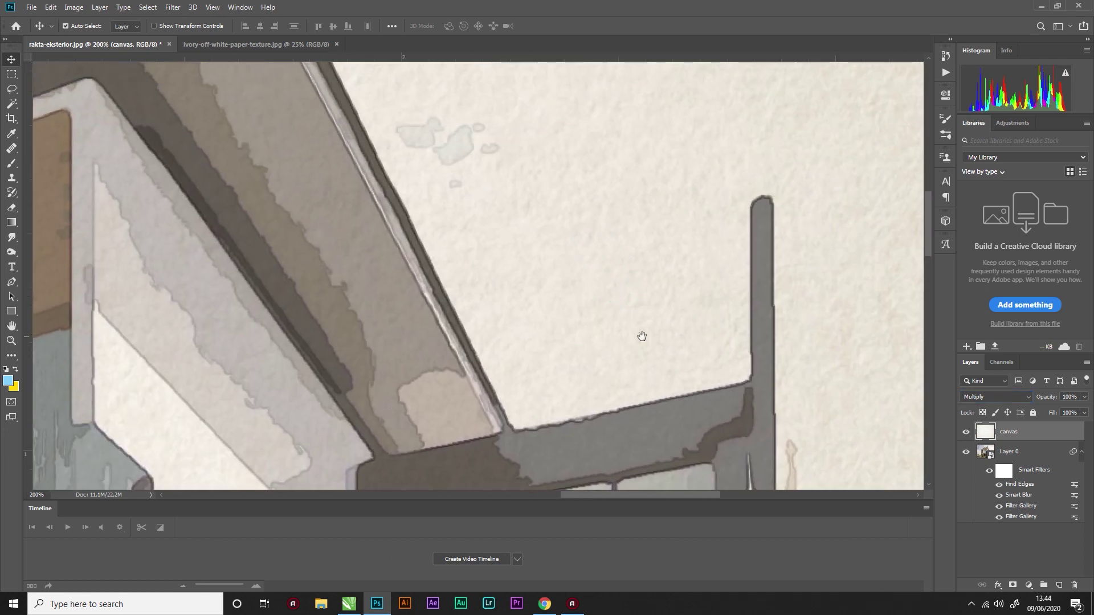
key("ctrl+minus")
key("ctrl+minus")
left_click_drag(501, 283, 582, 204)
left_click(965, 433)
left_click(965, 433)
left_click(965, 433)
left_click(965, 433)
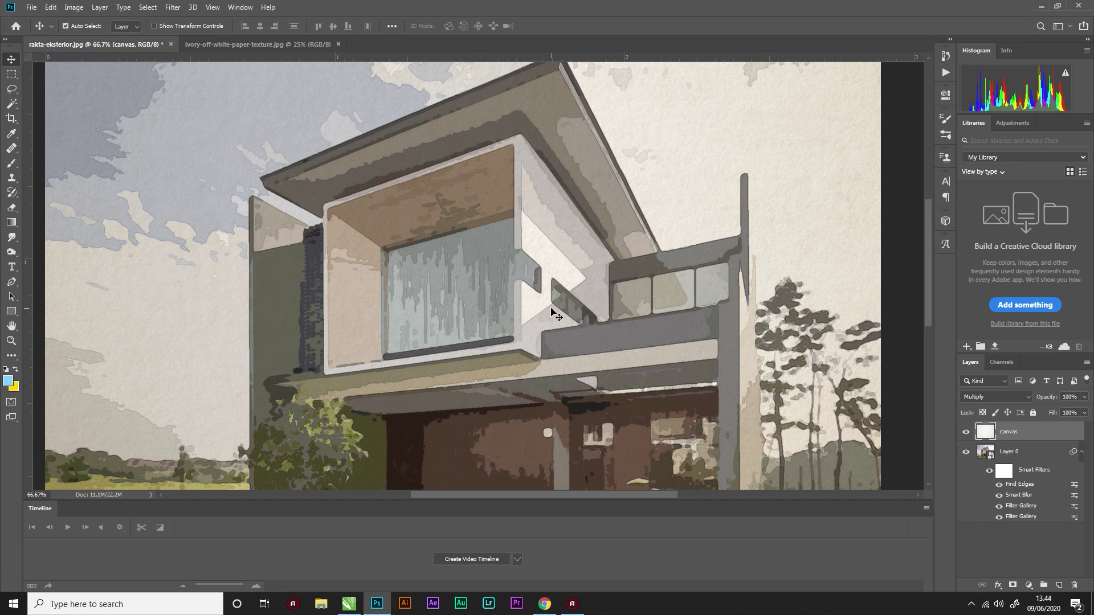
key("ctrl+minus")
key("ctrl+minus")
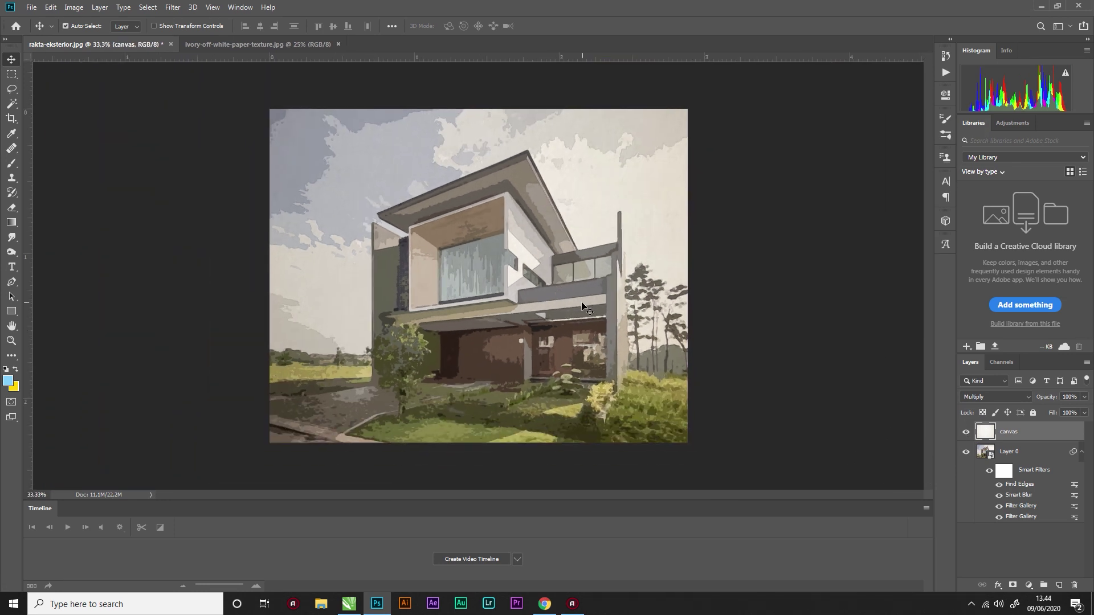
Step: Add a layer mask to Layer 0, inverted to black, and activate the Brush tool
left_click(1012, 453)
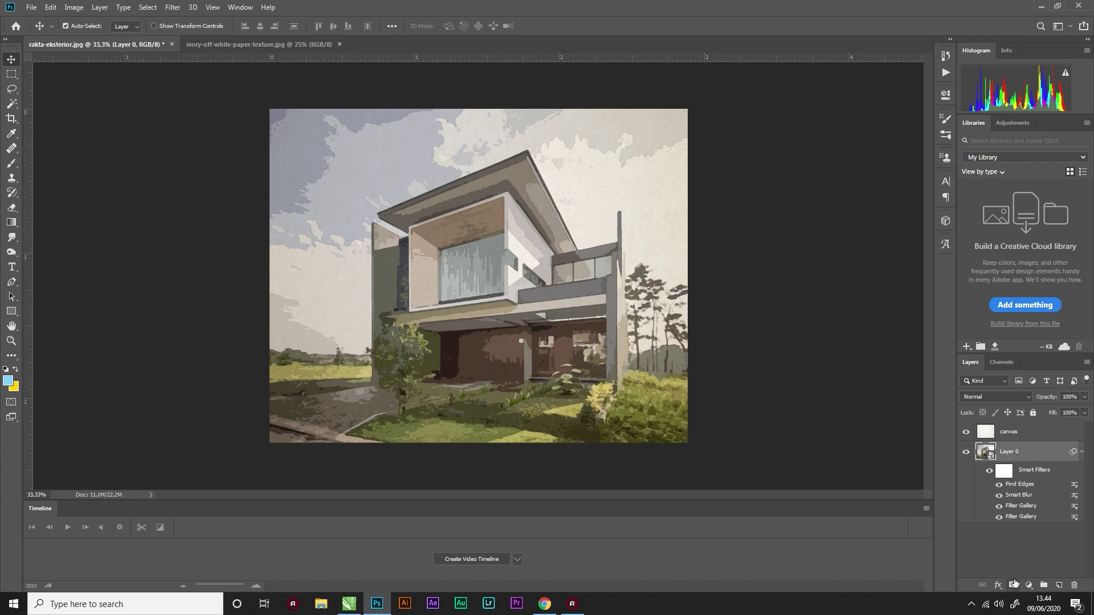
left_click(1012, 586)
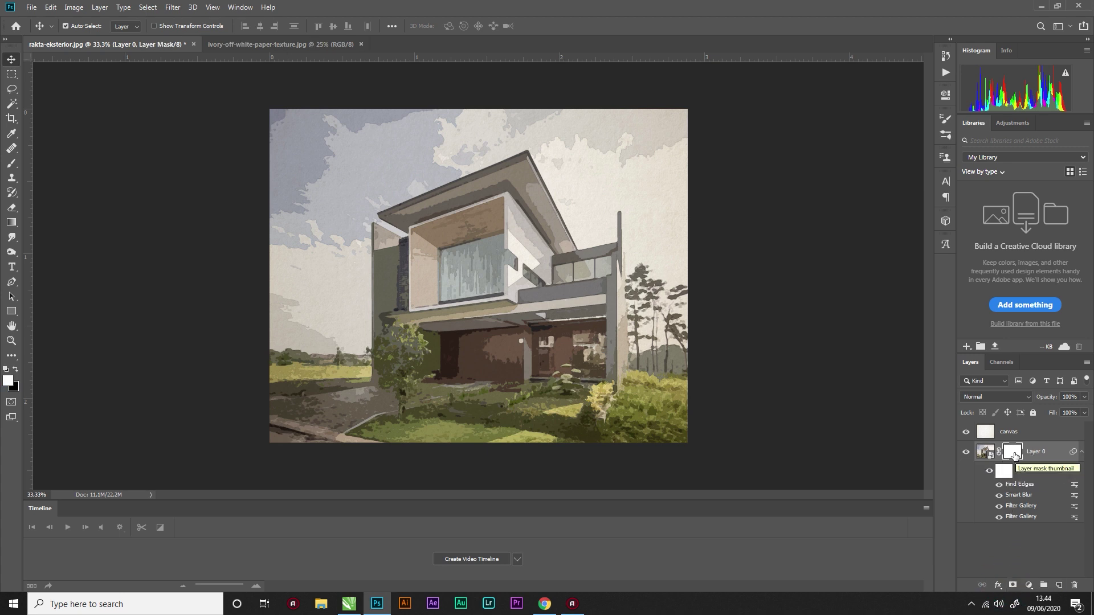
key("ctrl")
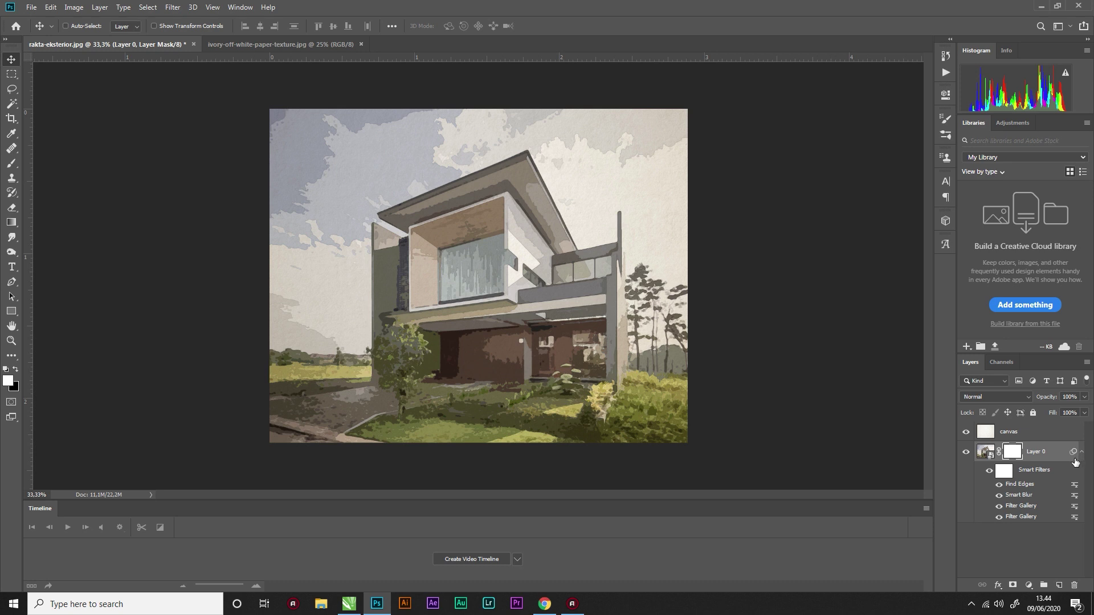
key("ctrl+i")
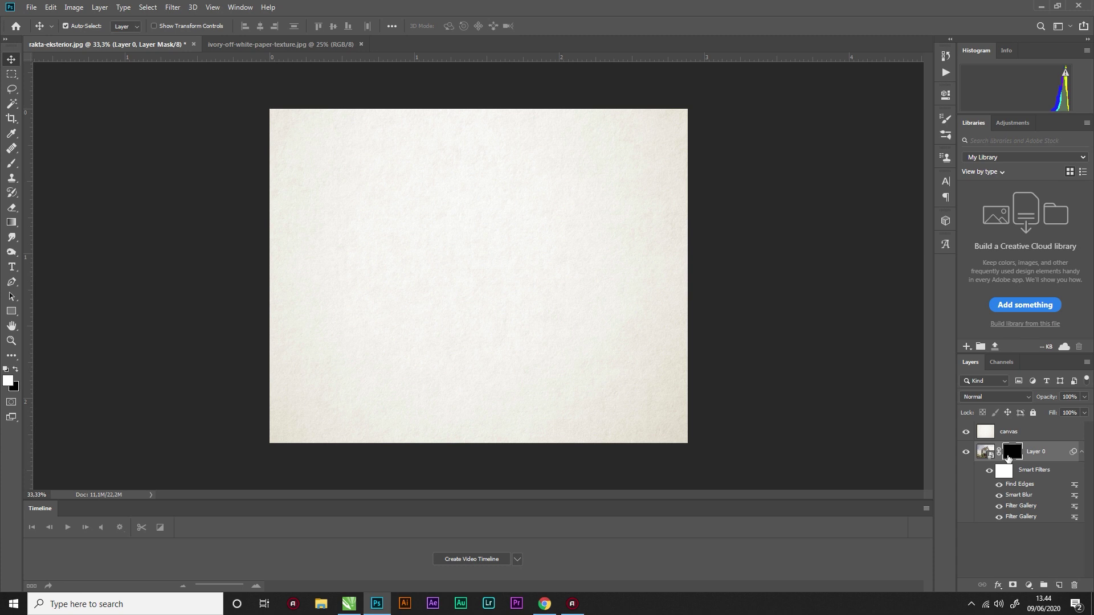
key("b")
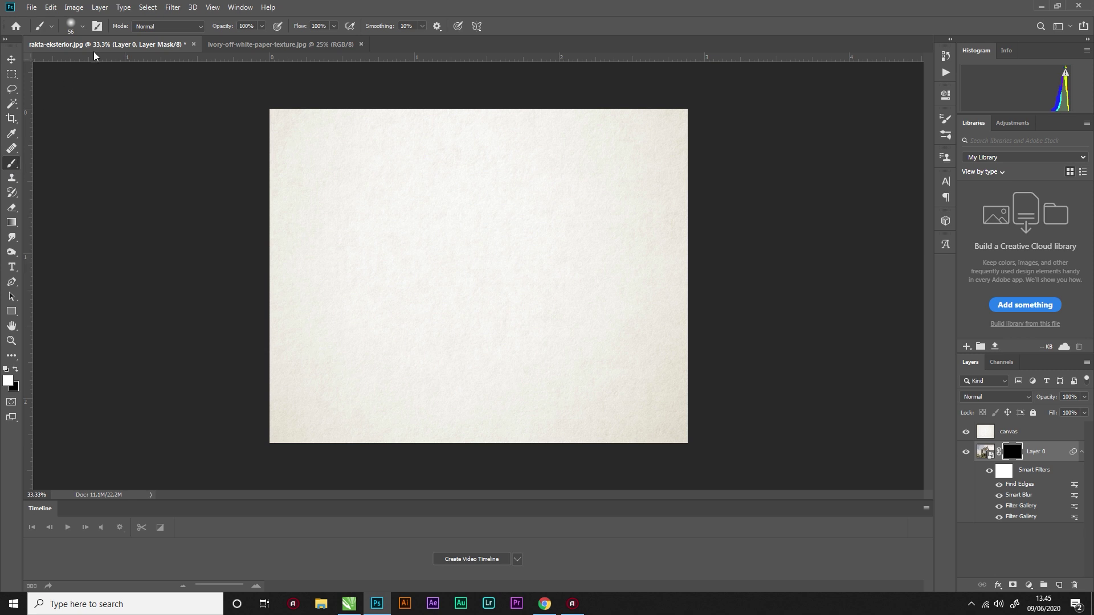
left_click(83, 26)
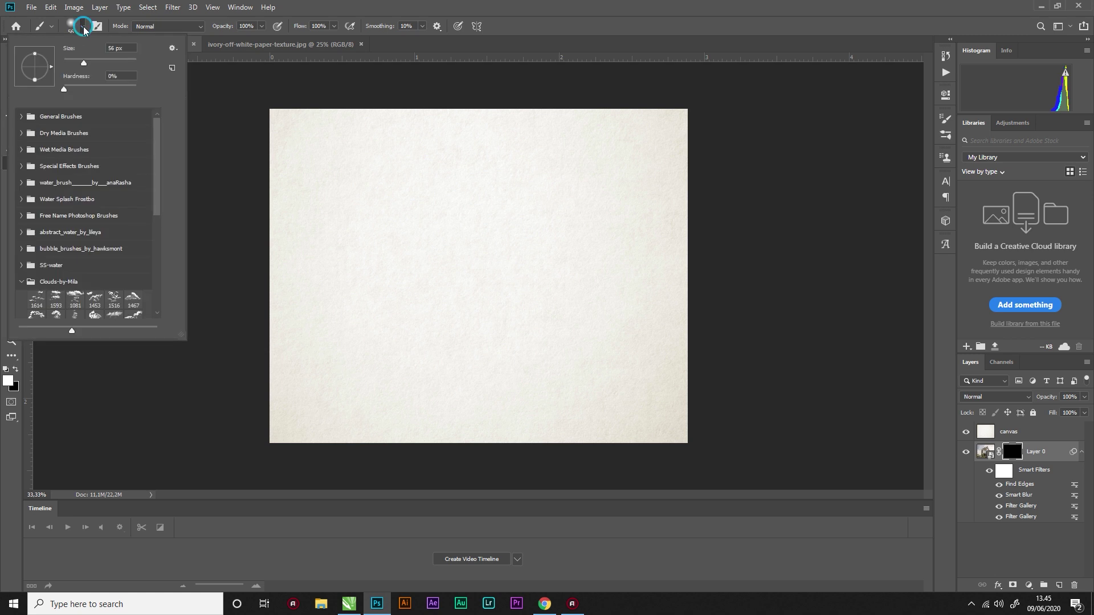
left_click(173, 48)
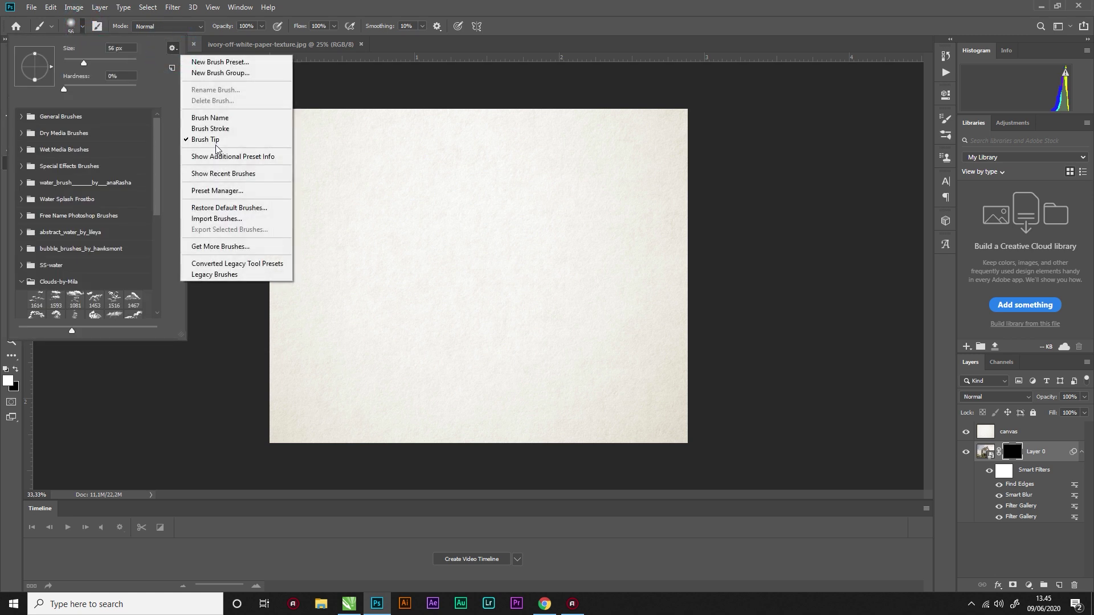
left_click(209, 219)
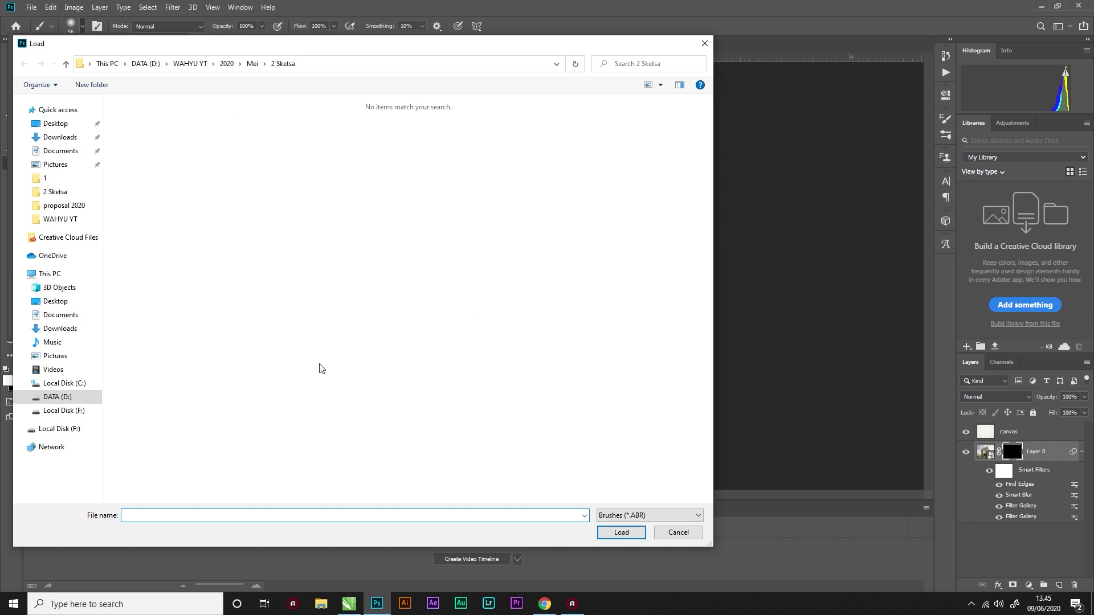
left_click(676, 533)
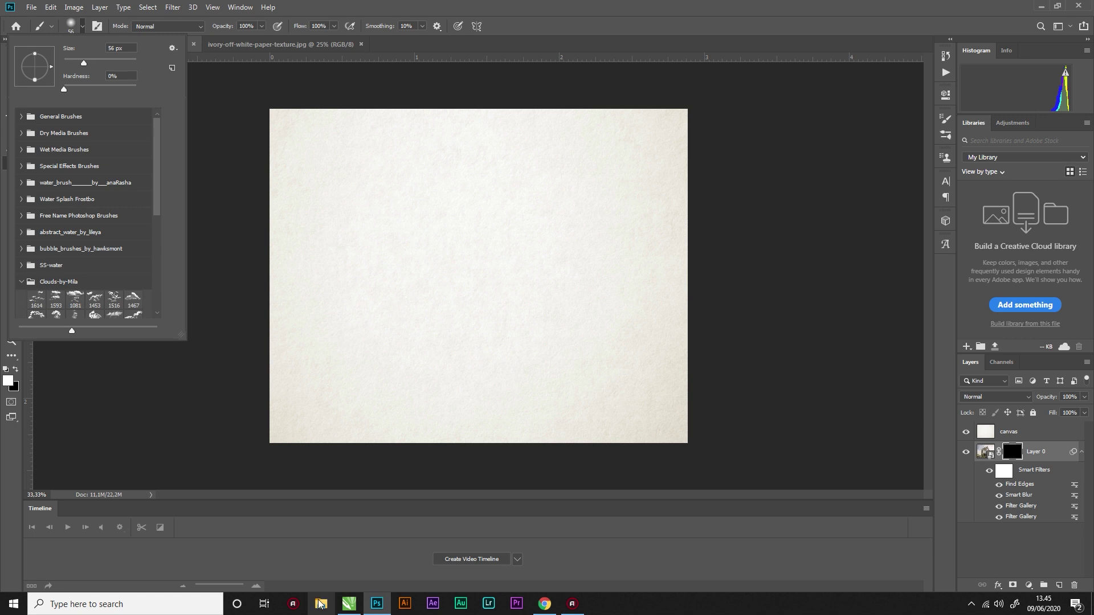
Step: Switch to File Explorer and extract the 20_Watercolor_Mask_PS_Brushes_abr archive into its own folder inside 2 Sketsa
left_click(321, 604)
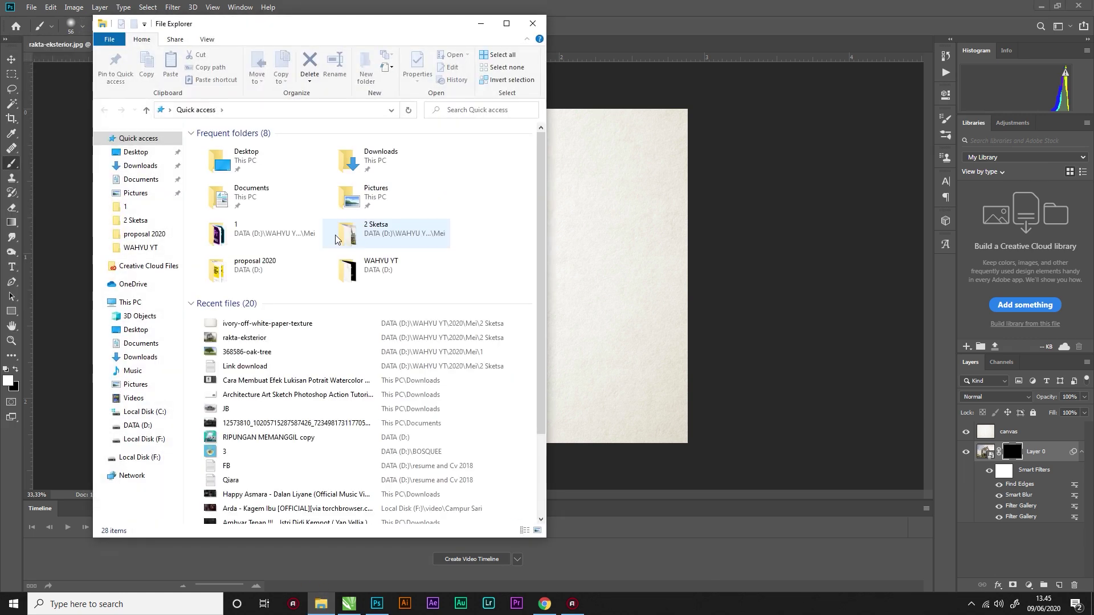
left_click(140, 248)
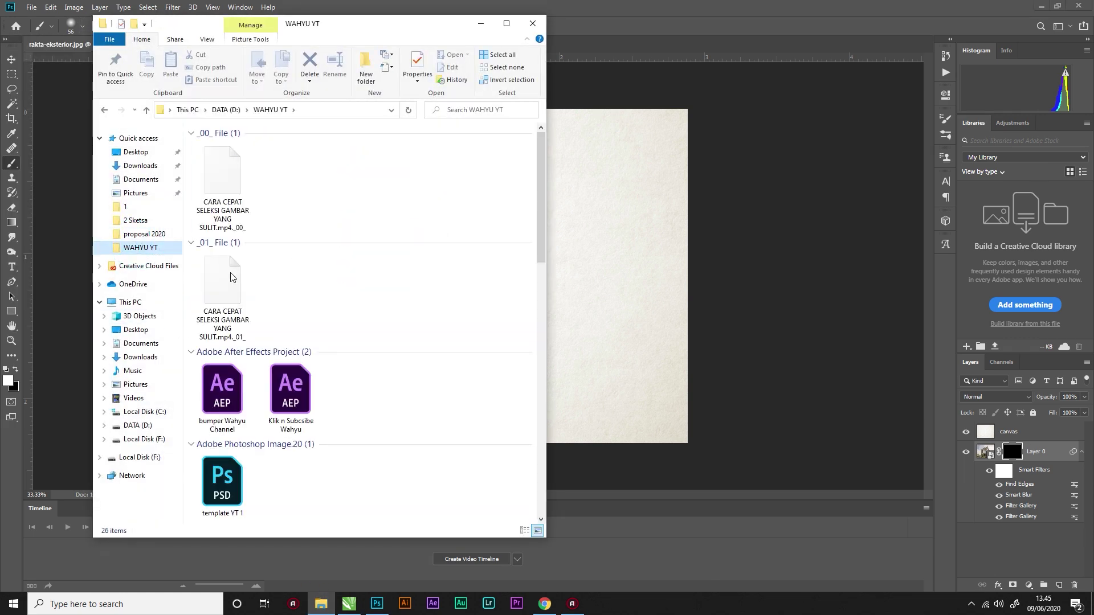
double_click(238, 216)
double_click(221, 165)
double_click(455, 206)
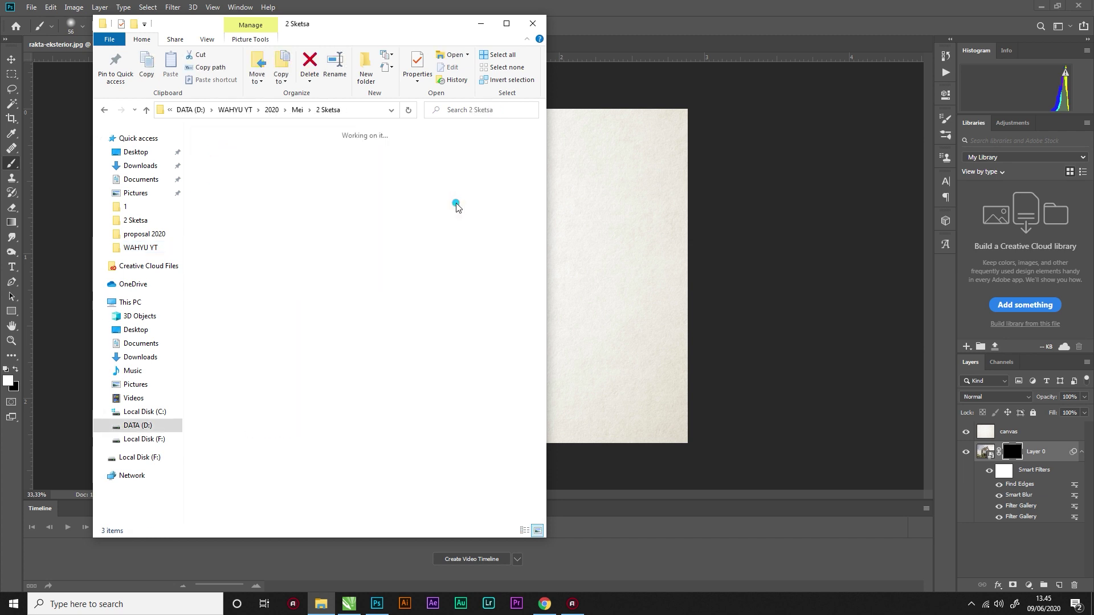
left_click(225, 171)
right_click(226, 174)
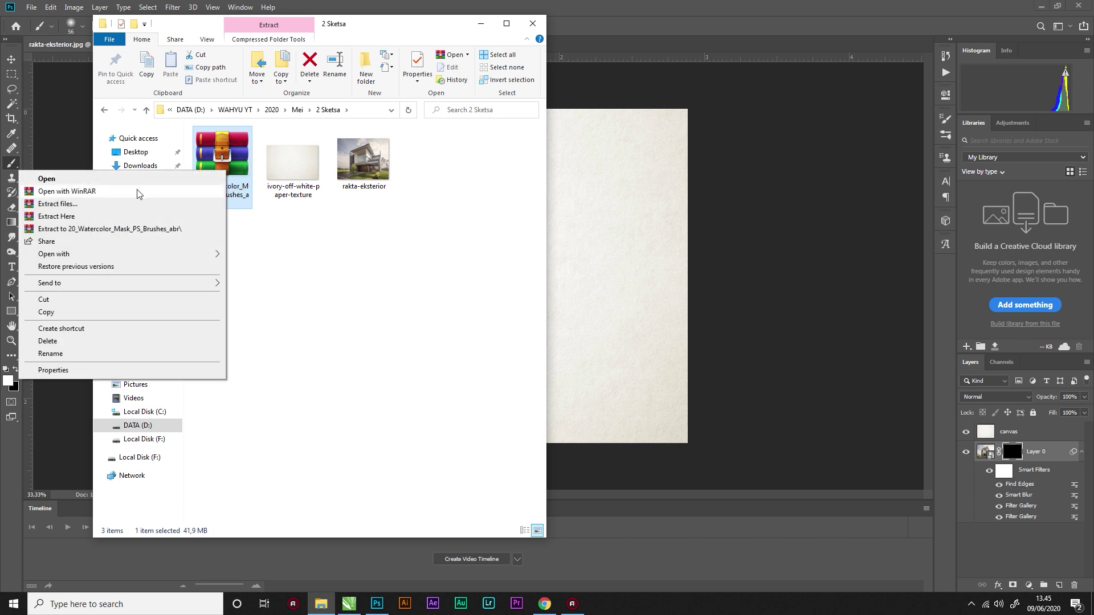
left_click(57, 203)
left_click(579, 415)
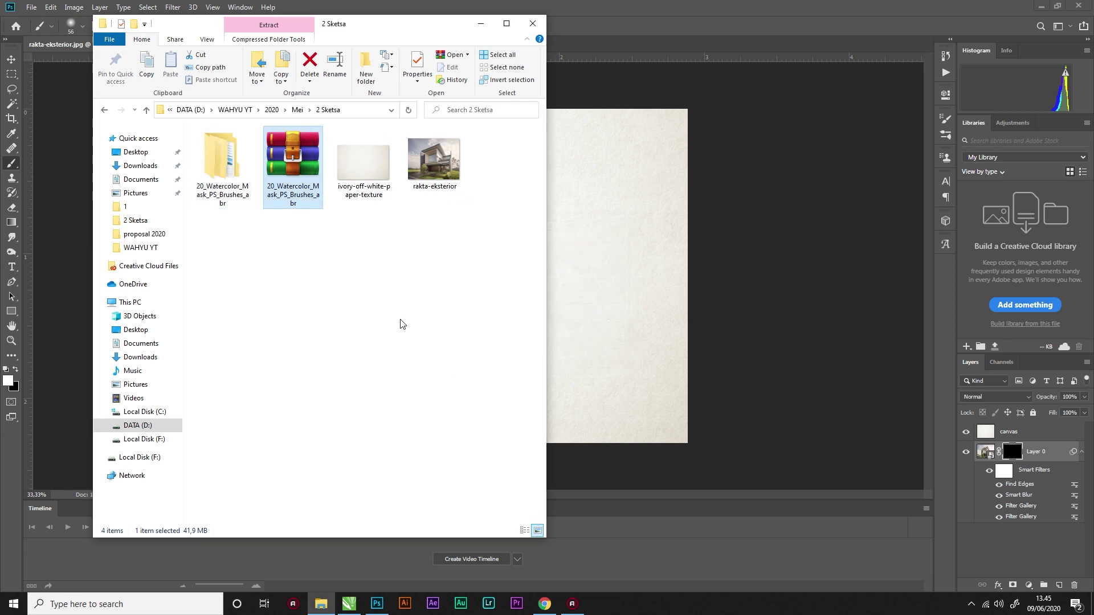
left_click(228, 159)
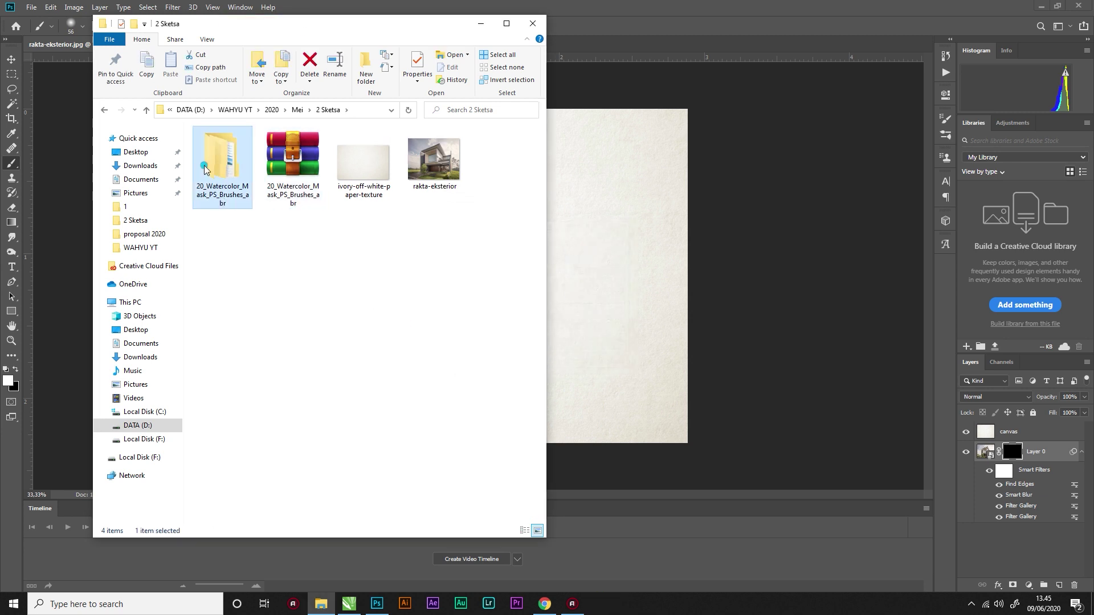
Step: Return to Photoshop and import the 20 Watercolor Mask Brushes ABR file from the extracted folder
left_click(556, 5)
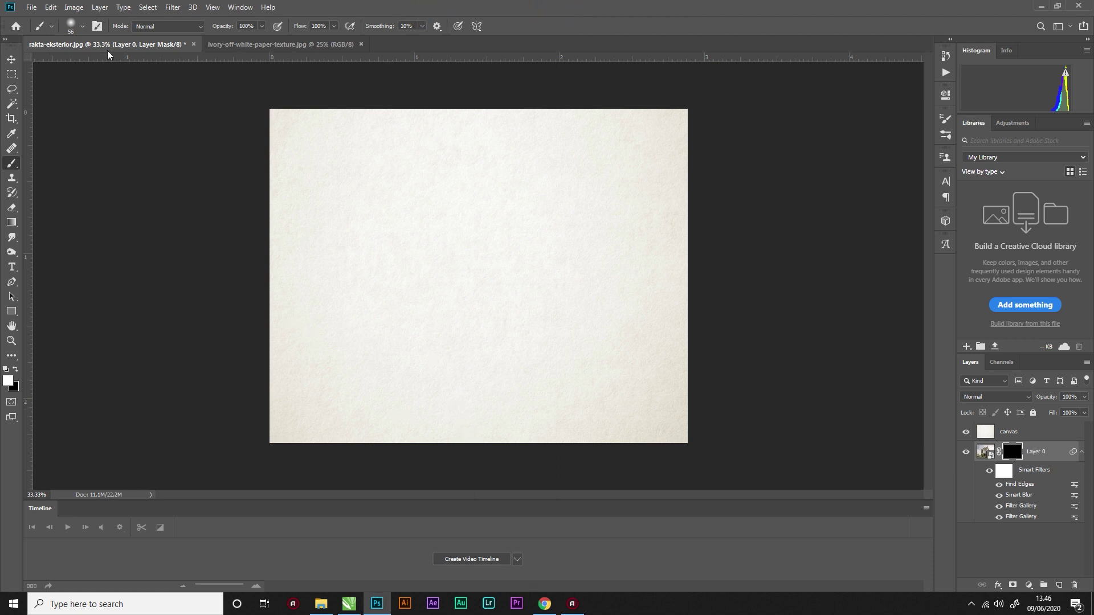
left_click(84, 27)
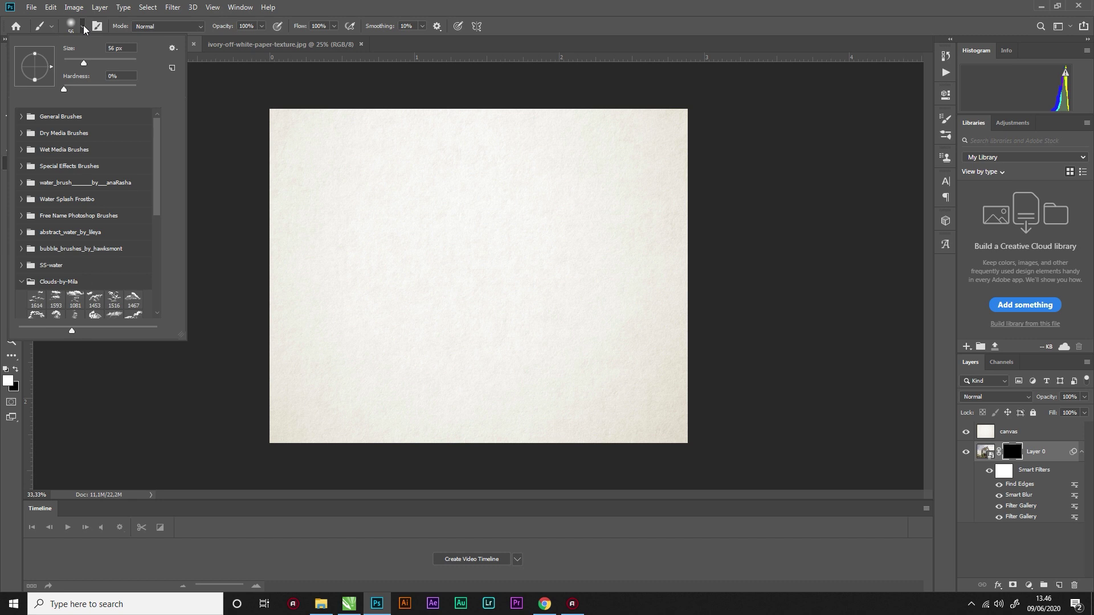
left_click(172, 48)
left_click(245, 219)
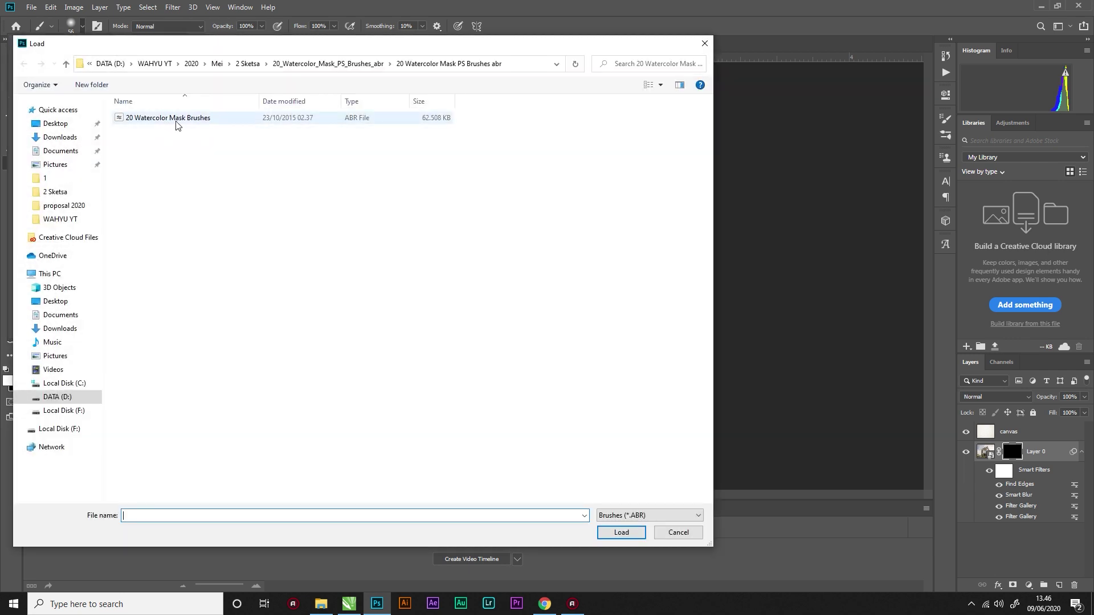
left_click(342, 64)
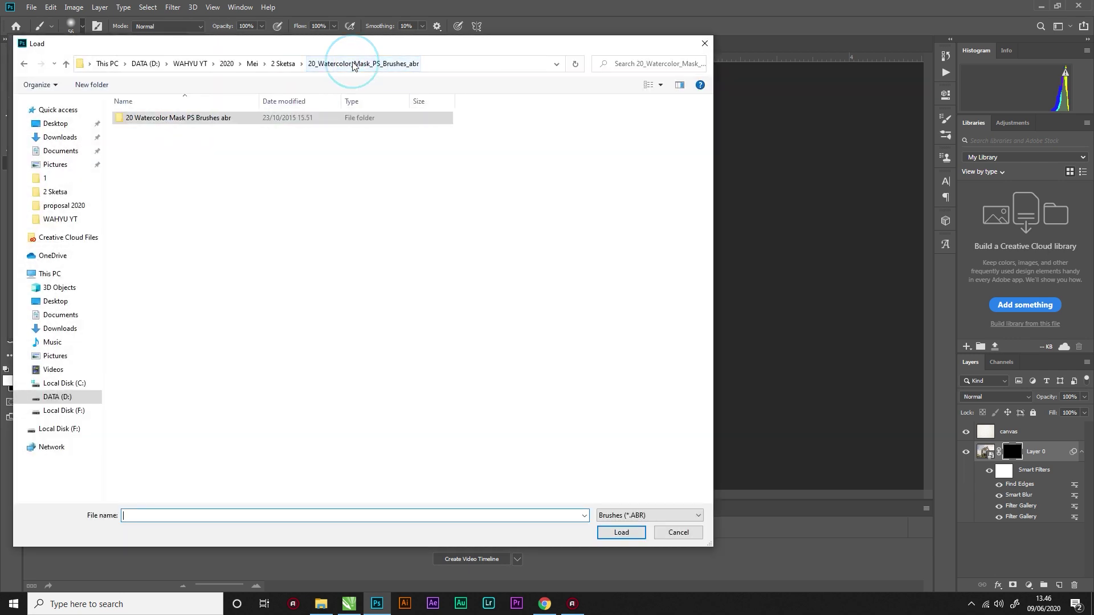
double_click(166, 118)
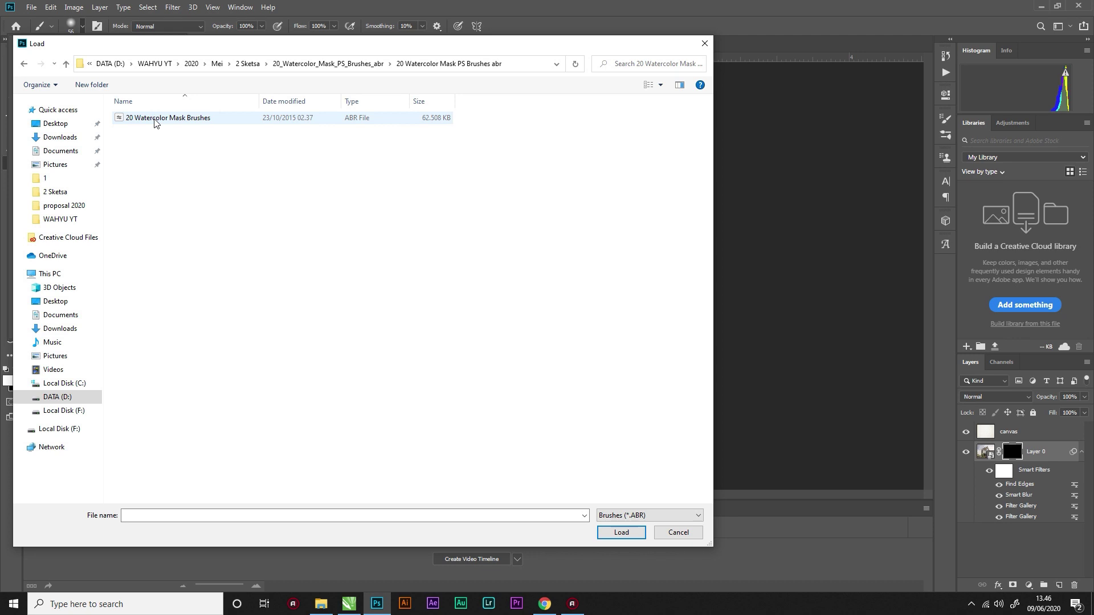
left_click(155, 120)
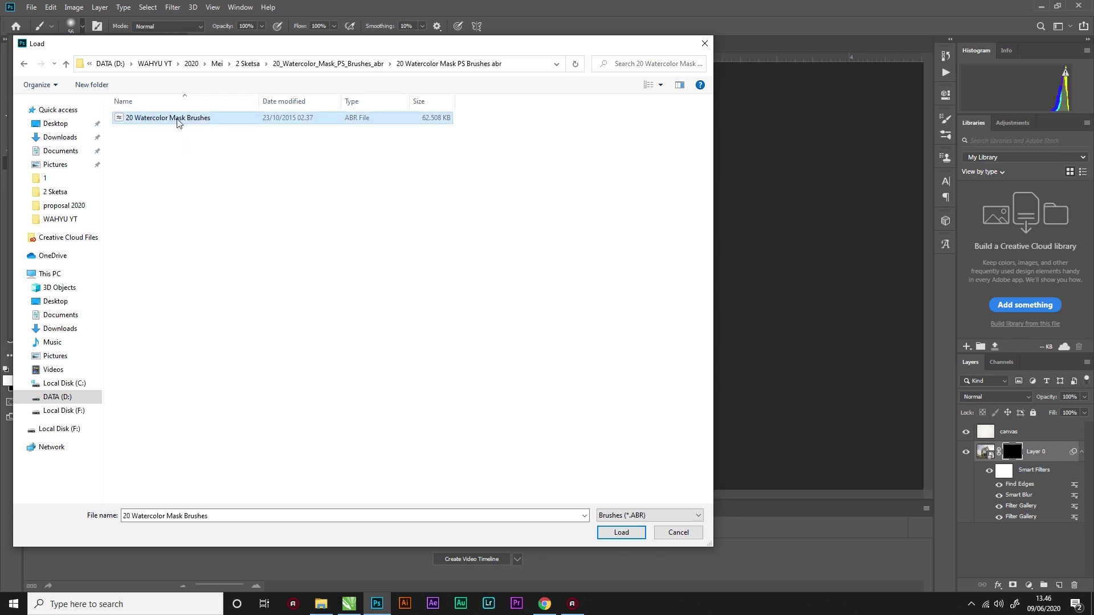
left_click(610, 533)
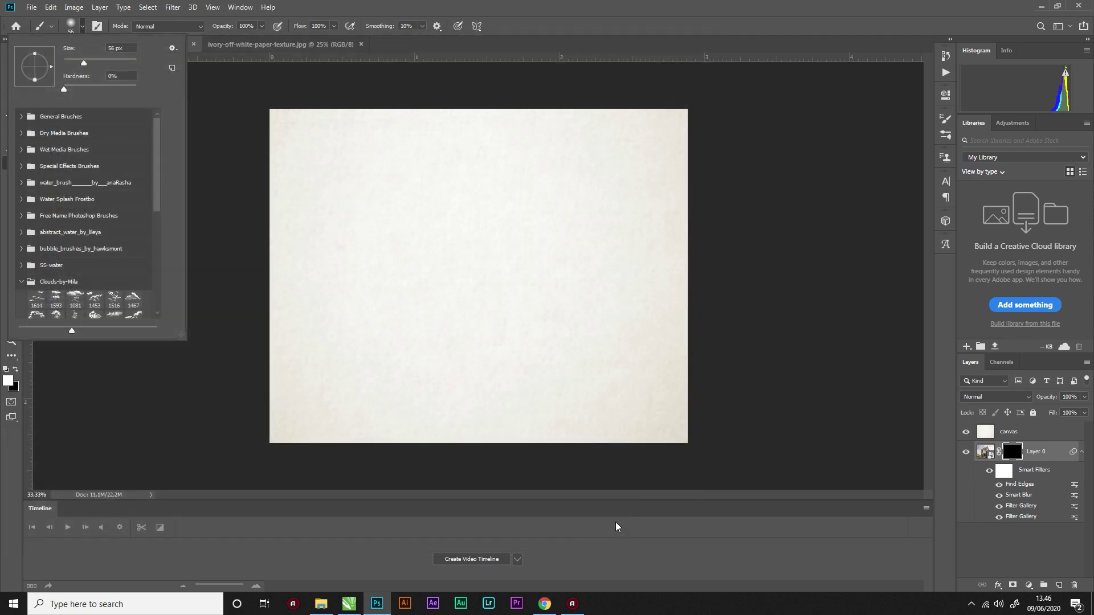
Step: Choose the second brush in the third row of the 20 Watercolor Mask Brushes set and reduce its size to 2000 px
left_click_drag(160, 174, 155, 308)
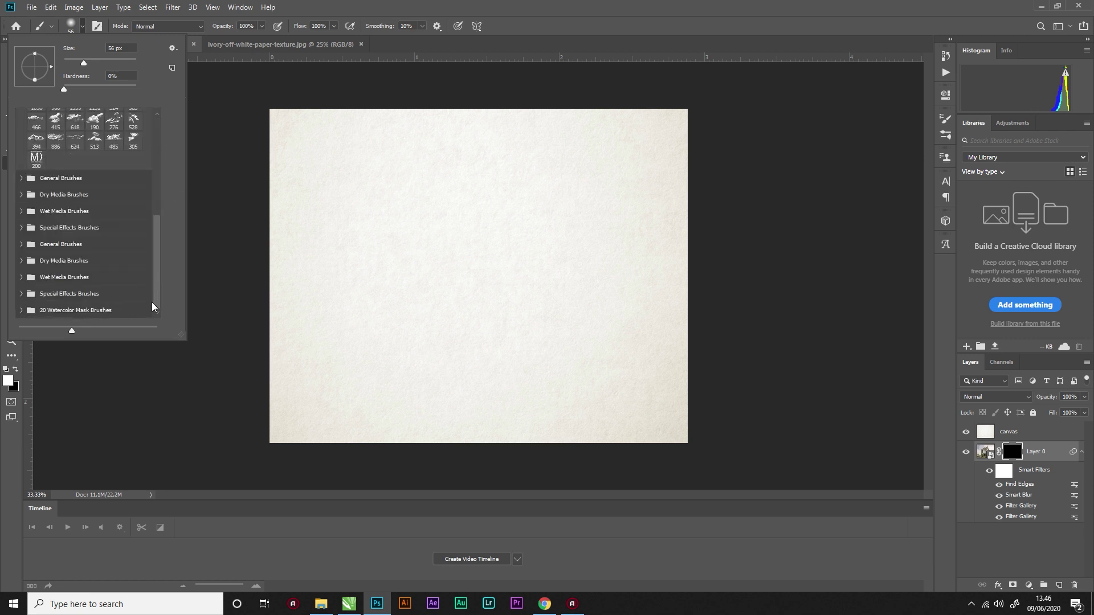
left_click(21, 311)
scroll(96, 314, "down", 3)
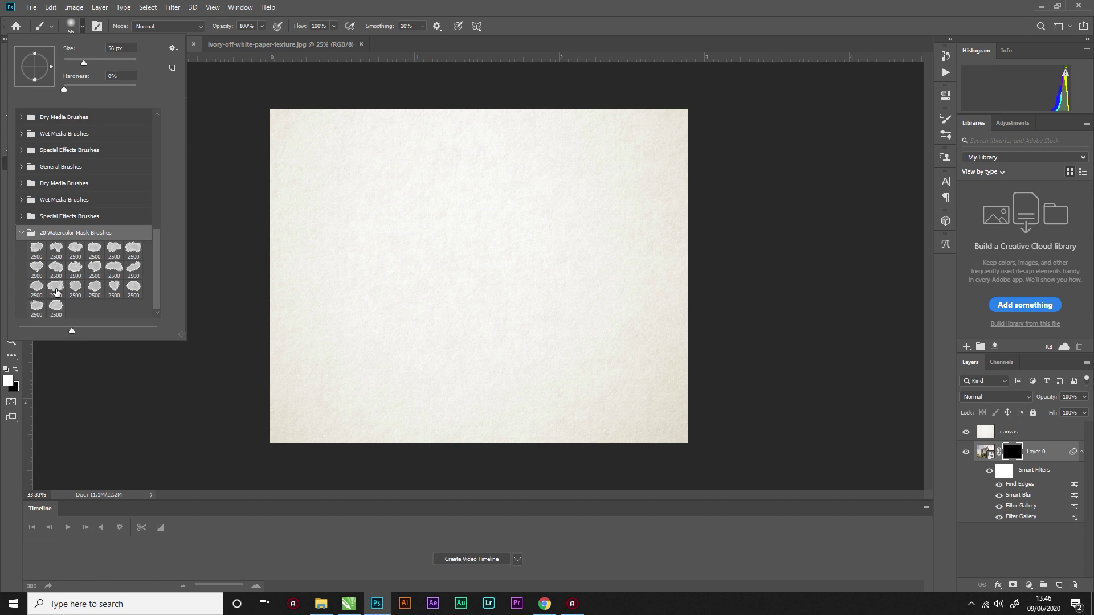
left_click(56, 290)
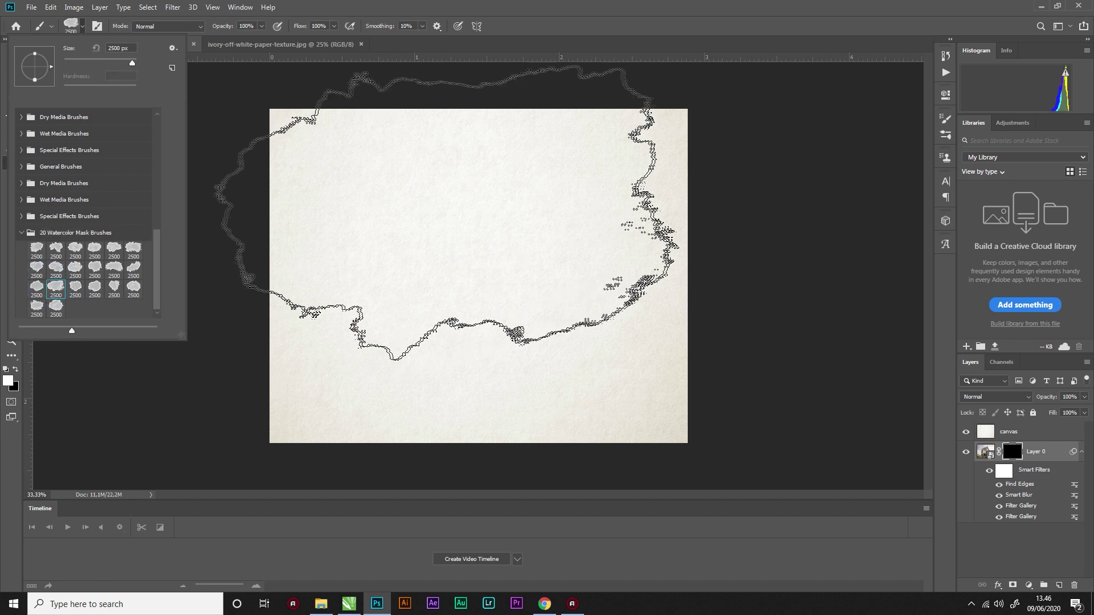
key("bracketleft")
key("Return")
key("bracketleft")
key("bracketleft")
key("bracketleft")
key("bracketleft")
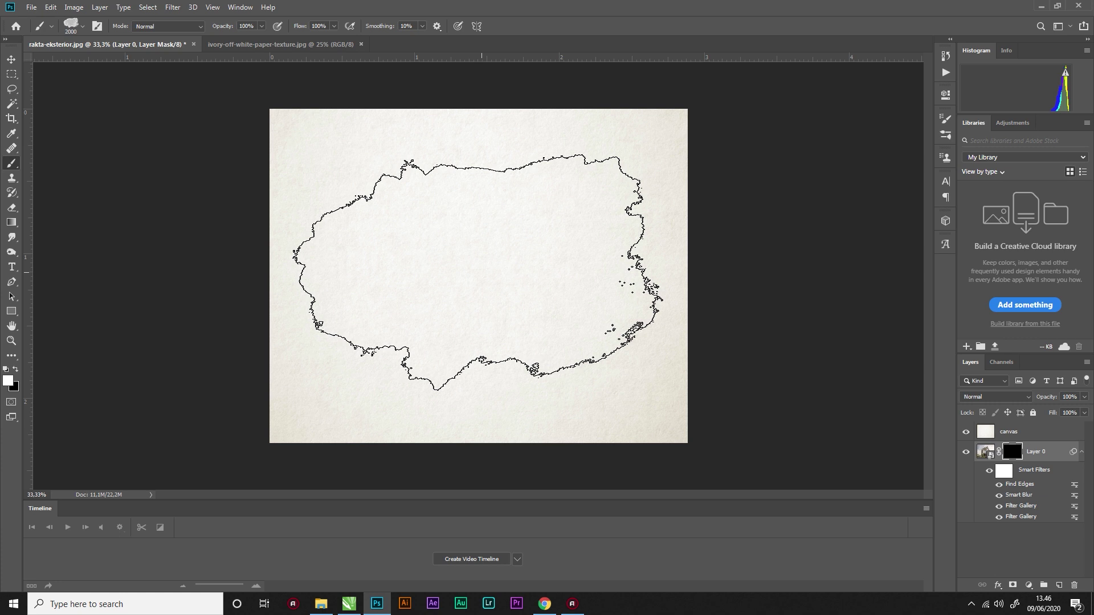
Step: Reveal the house by stamping white at the centre of Layer 0's mask, first unrotated and again with the brush tip rotated slightly clockwise
left_click(478, 273)
left_click(478, 272)
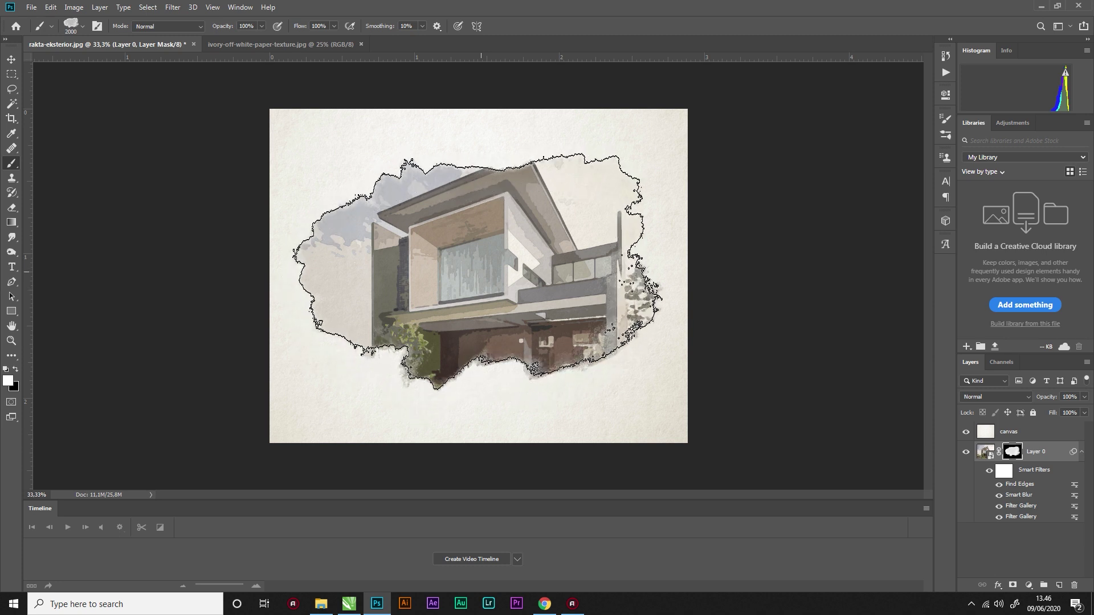
right_click(484, 270)
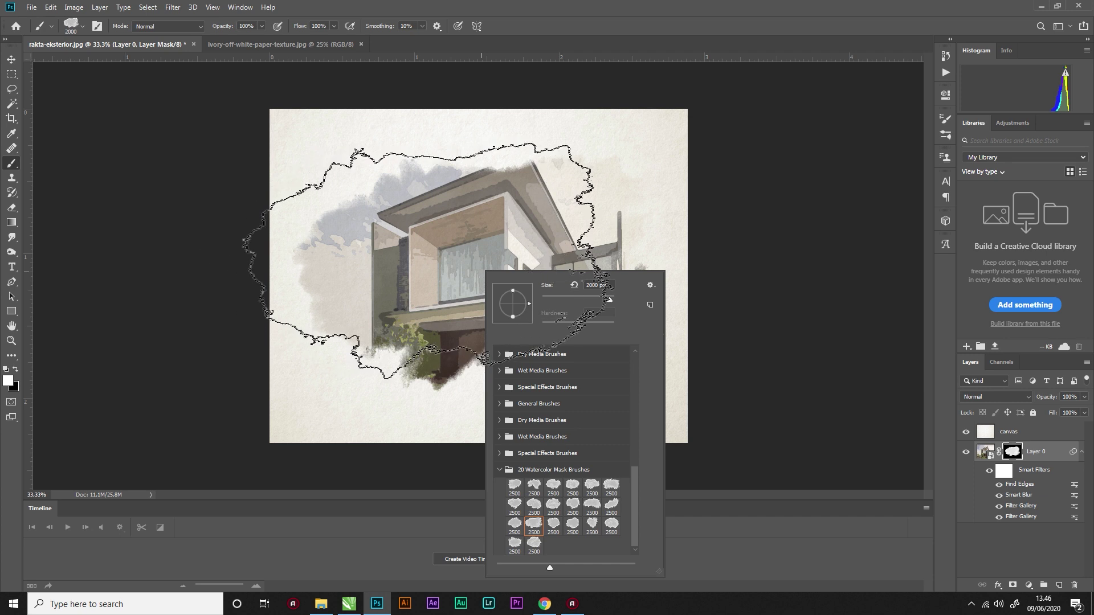
left_click_drag(529, 303, 529, 307)
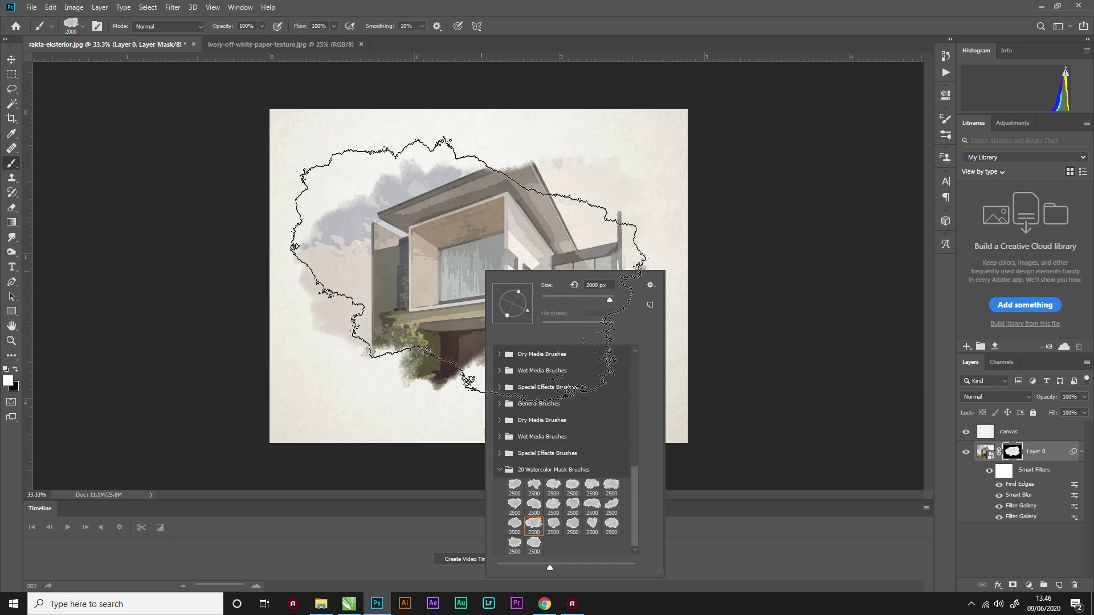
left_click(464, 271)
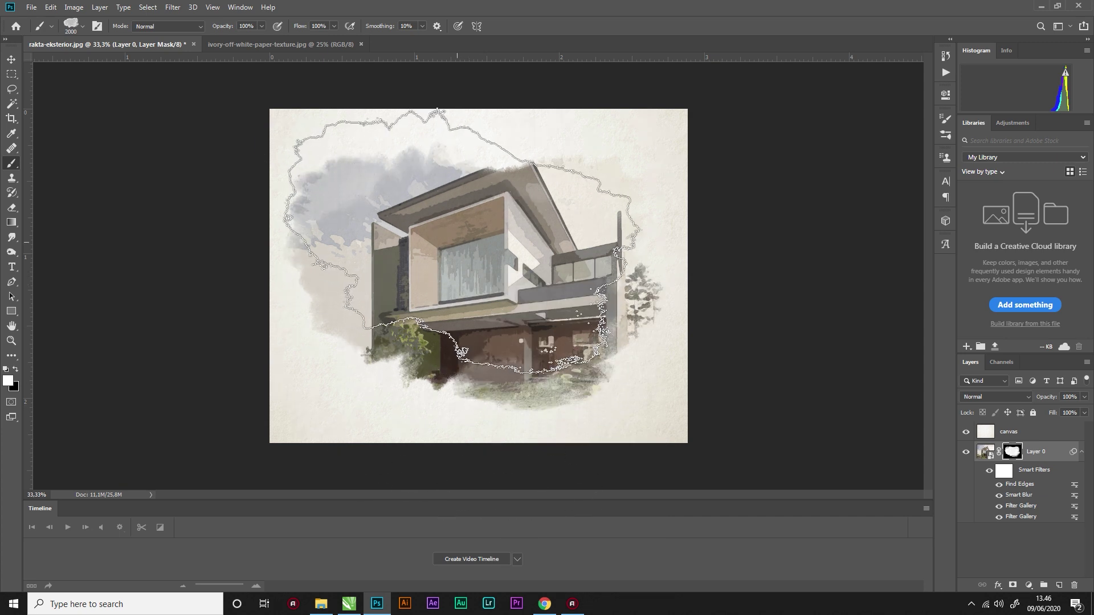
Step: Switch to the third brush in the third row of the watercolor set at 1457 px and reveal the garden below the house on the mask
right_click(457, 233)
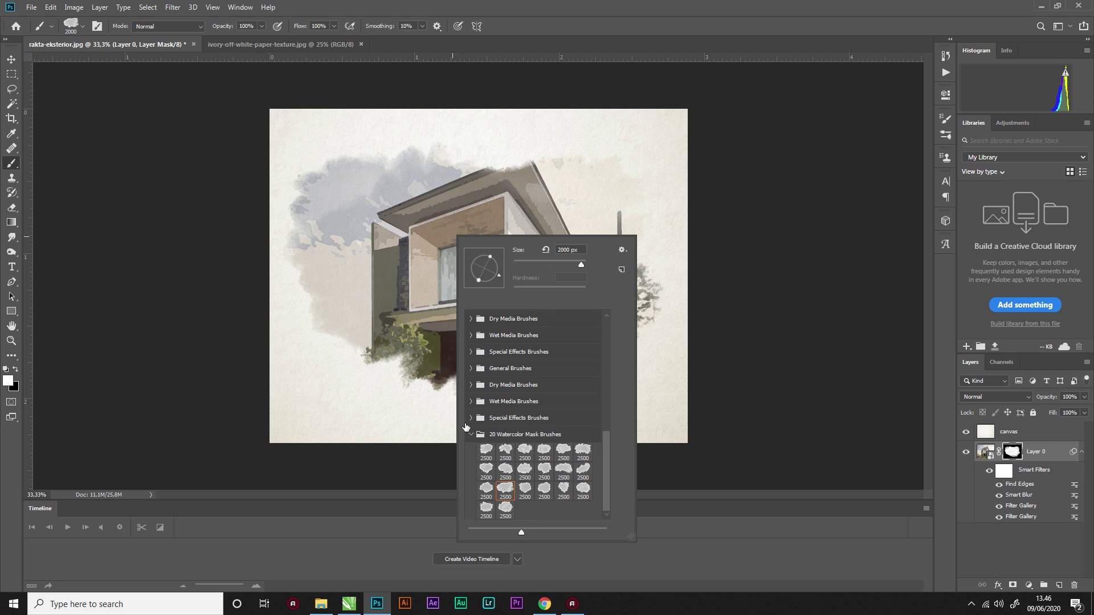
left_click(525, 493)
mouse_move(580, 265)
left_mouse_down()
mouse_move(561, 265)
mouse_move(575, 263)
left_mouse_up()
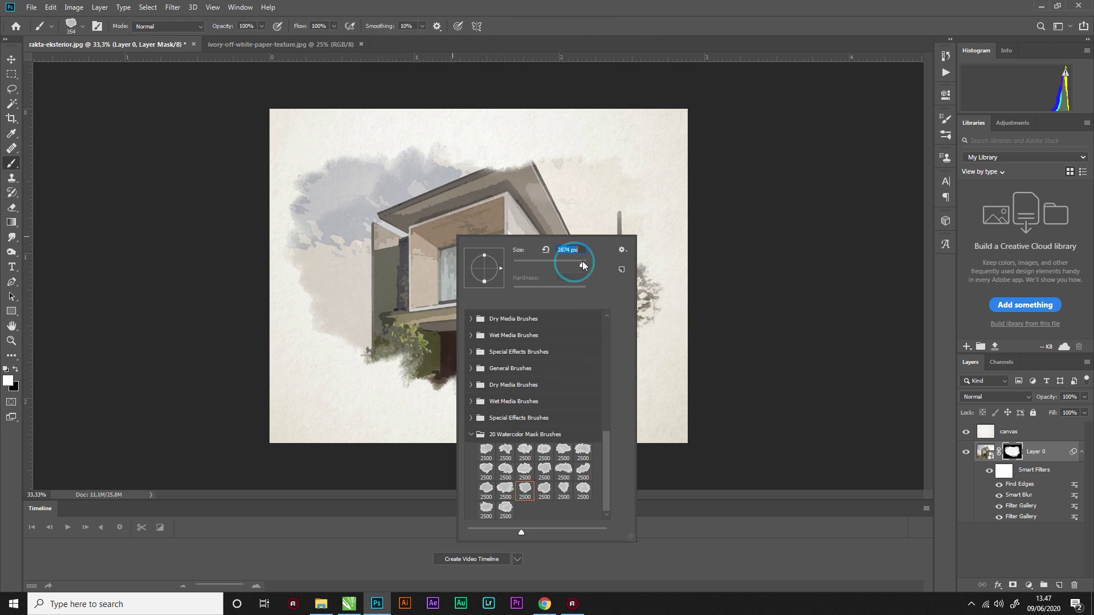
left_click_drag(580, 267, 581, 266)
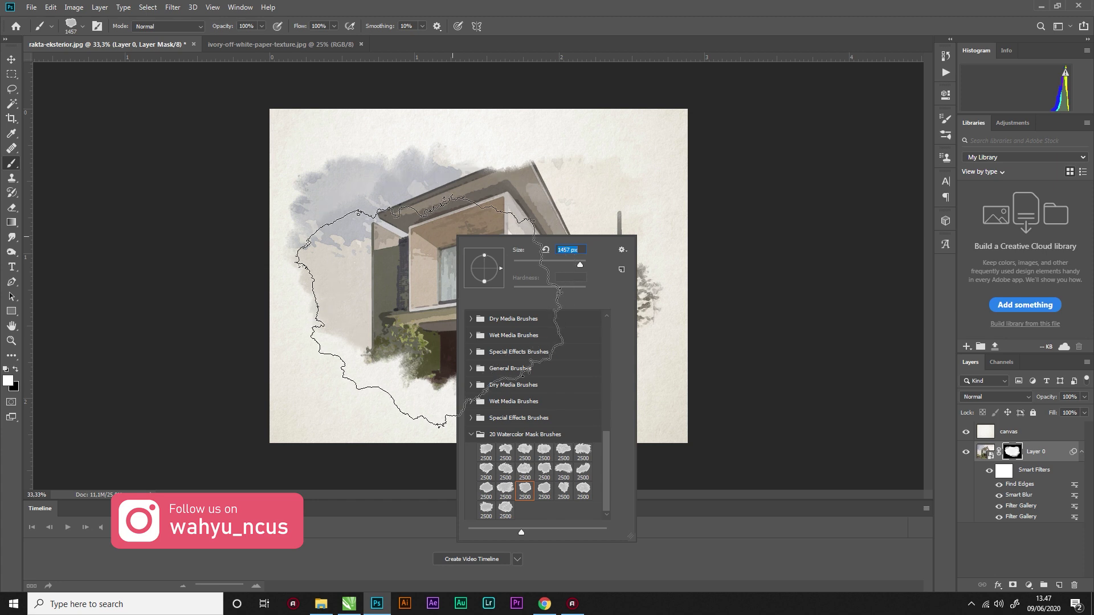
left_click(448, 280)
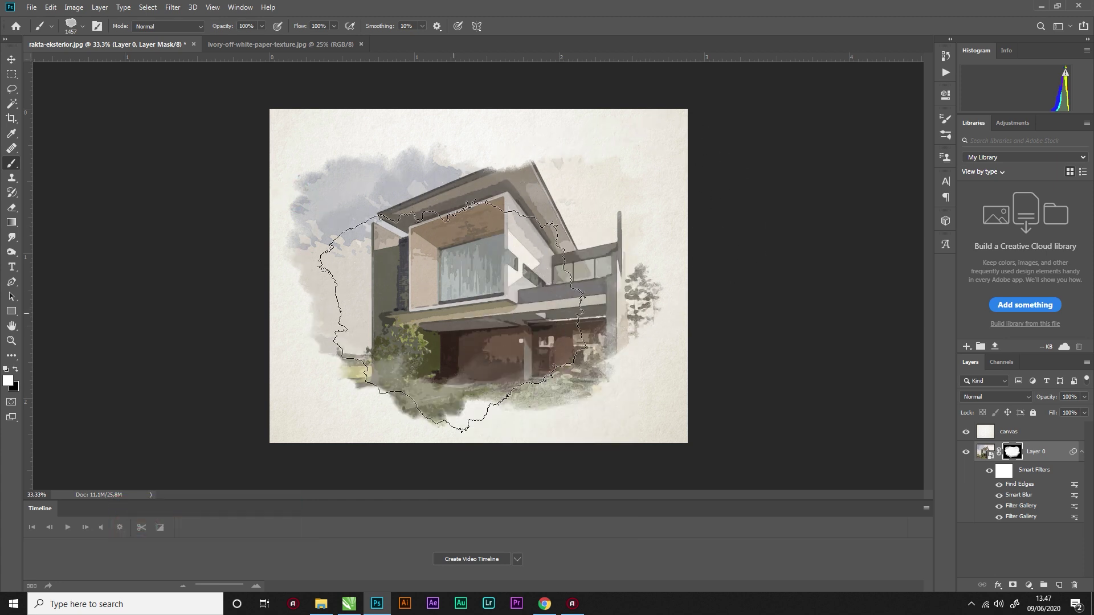
Step: Rotate the brush tip further clockwise and reveal the field left of the house, the roof peak and the lower-right plants on the mask
right_click(444, 268)
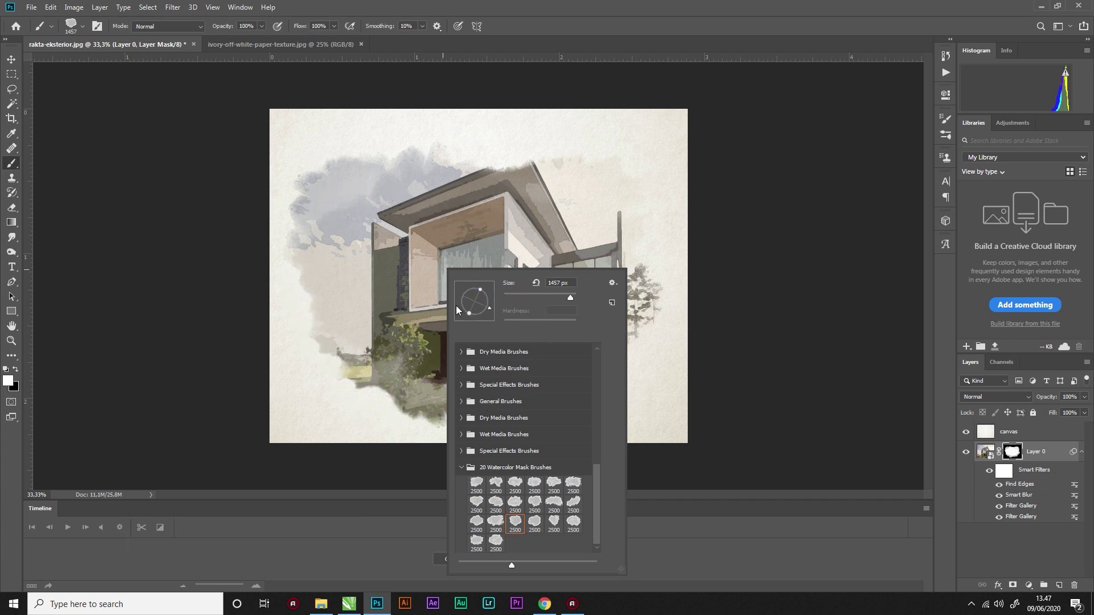
mouse_move(486, 310)
left_mouse_down()
mouse_move(483, 301)
mouse_move(484, 312)
left_mouse_up()
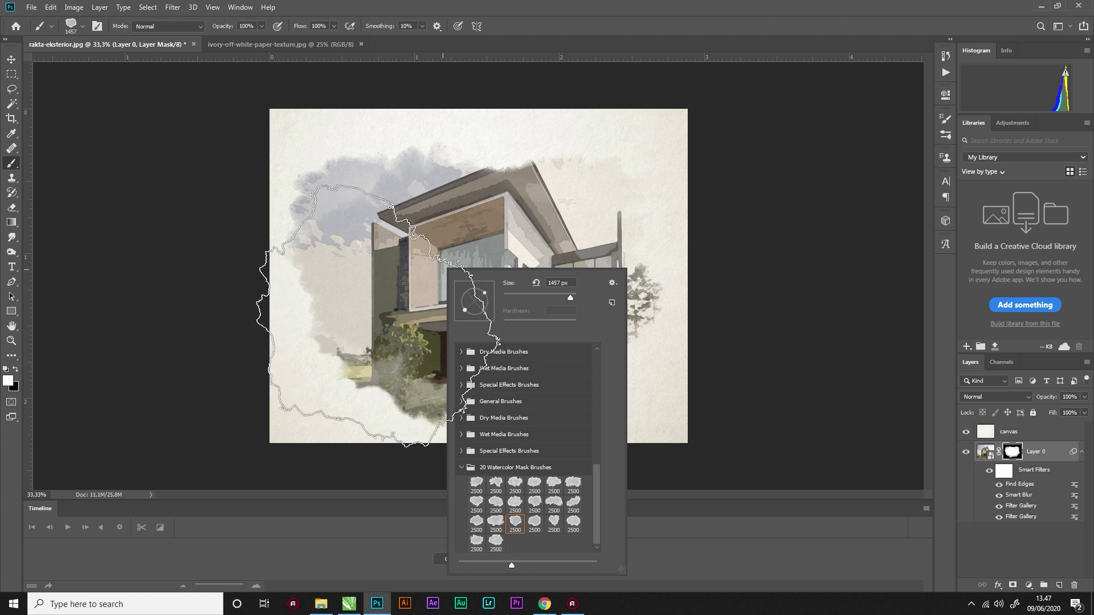
left_click(283, 166)
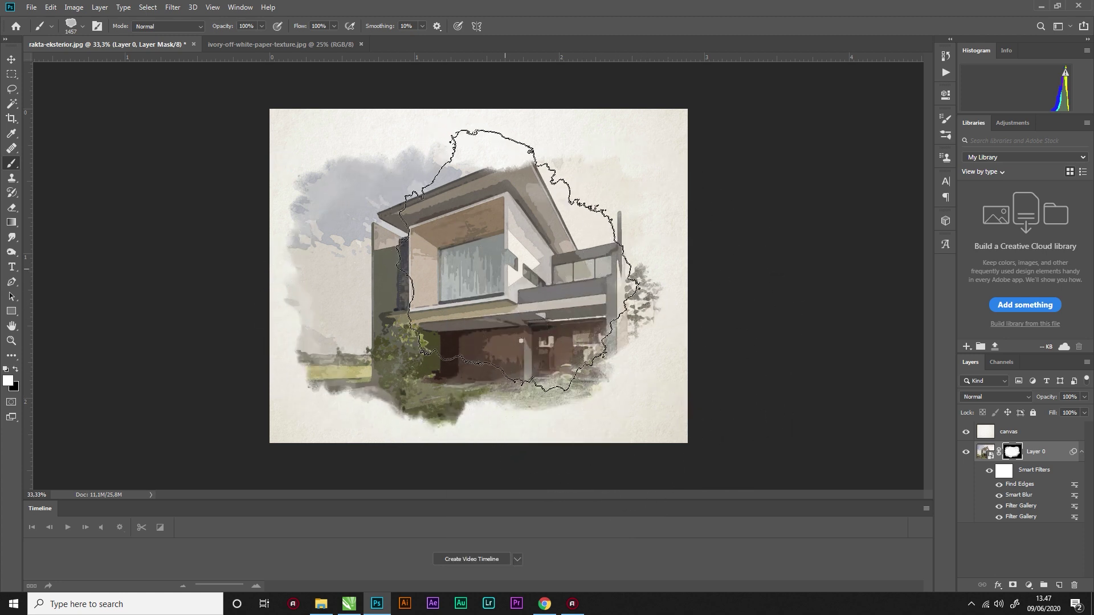
mouse_move(519, 259)
left_mouse_down()
mouse_move(515, 240)
mouse_move(450, 467)
mouse_move(524, 279)
mouse_move(560, 286)
mouse_move(353, 228)
mouse_move(461, 284)
mouse_move(523, 284)
mouse_move(541, 302)
mouse_move(496, 215)
mouse_move(655, 208)
mouse_move(576, 182)
mouse_move(296, 230)
mouse_move(415, 248)
left_mouse_up()
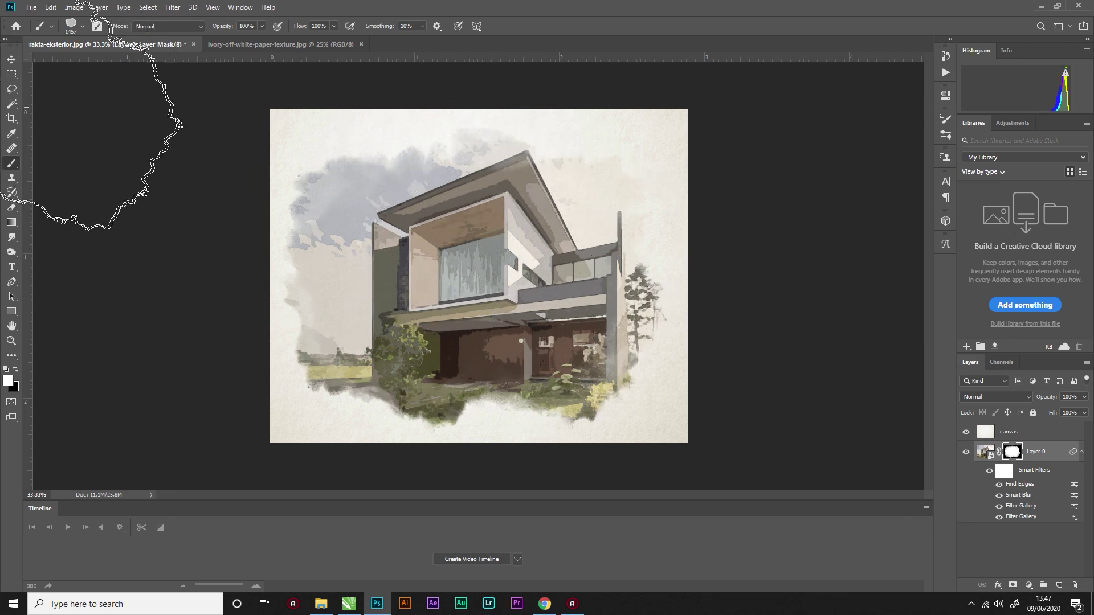
left_click(11, 59)
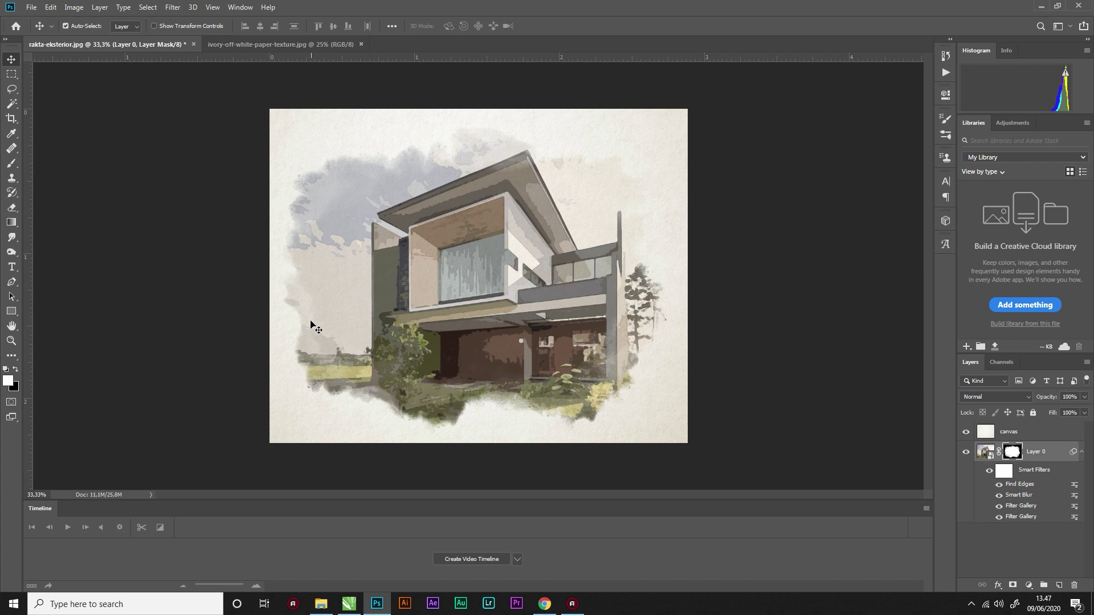
left_click(454, 279)
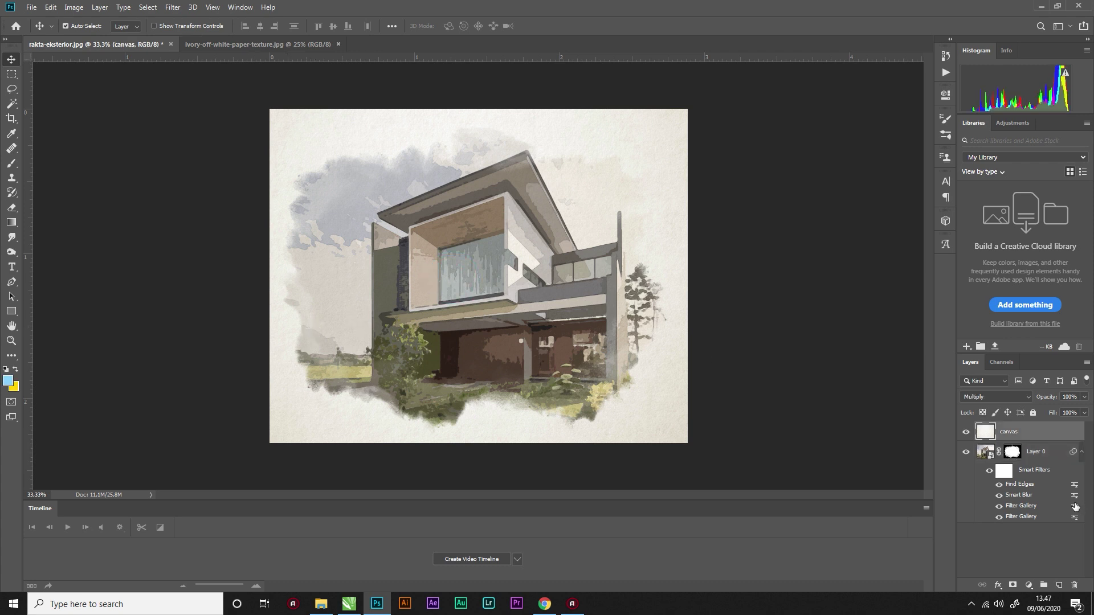
Step: Set Edge Simplicity to 1 in the Cutout smart filter of Layer 0
double_click(1055, 510)
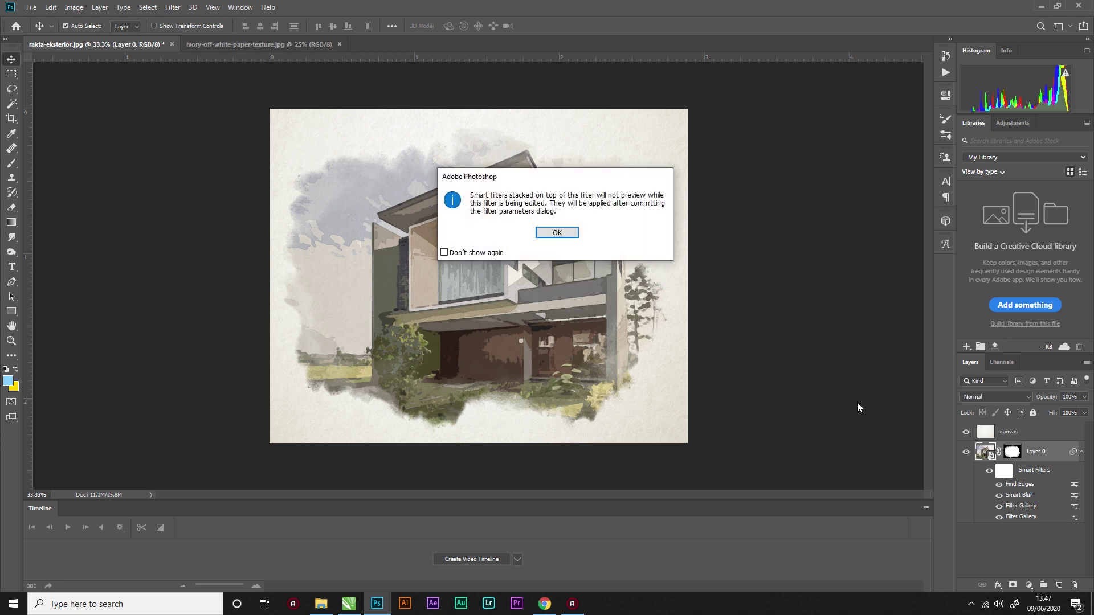
left_click(567, 234)
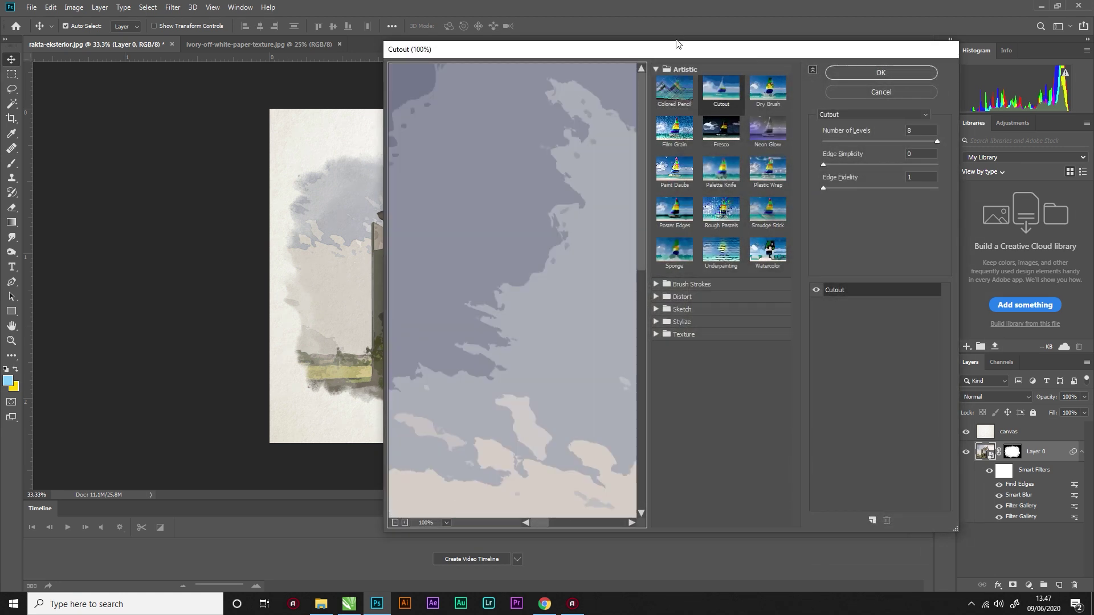
left_click_drag(677, 43, 751, 41)
left_click(470, 519)
left_click(470, 520)
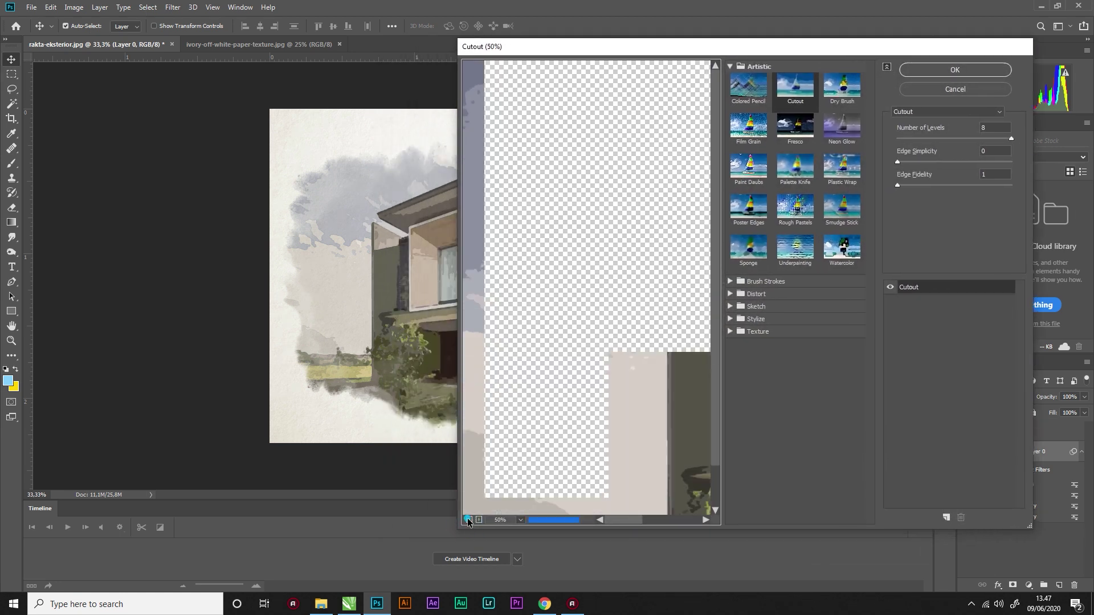
left_click_drag(607, 288, 516, 296)
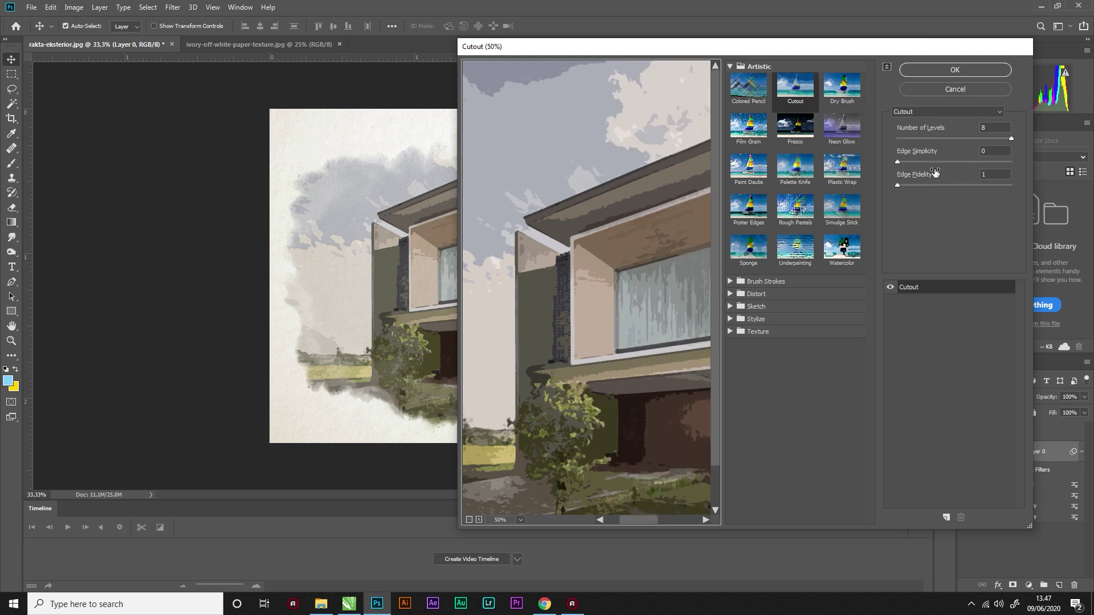
left_click_drag(898, 184, 902, 162)
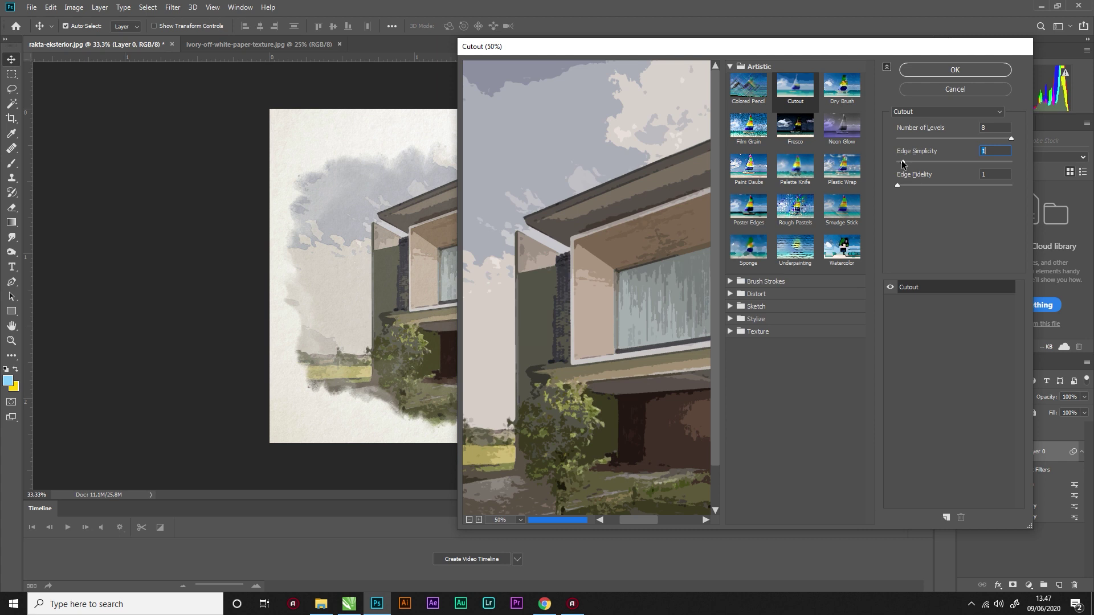
left_click(979, 70)
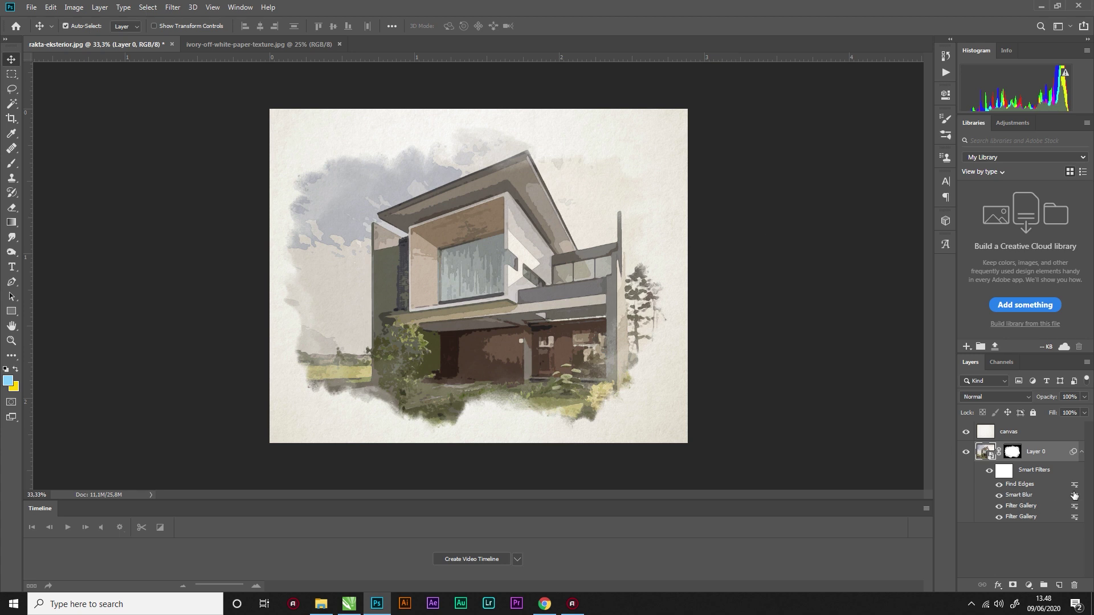
Step: Adjust the opacity slightly in the blending options of the Find Edges smart filter
left_click(1075, 489)
left_click(679, 227)
left_click_drag(688, 249, 690, 249)
left_click(767, 212)
Step: Review the Smart Blur and Cutout smart filter settings without changing them, and inspect the illustration up close
left_click(1071, 496)
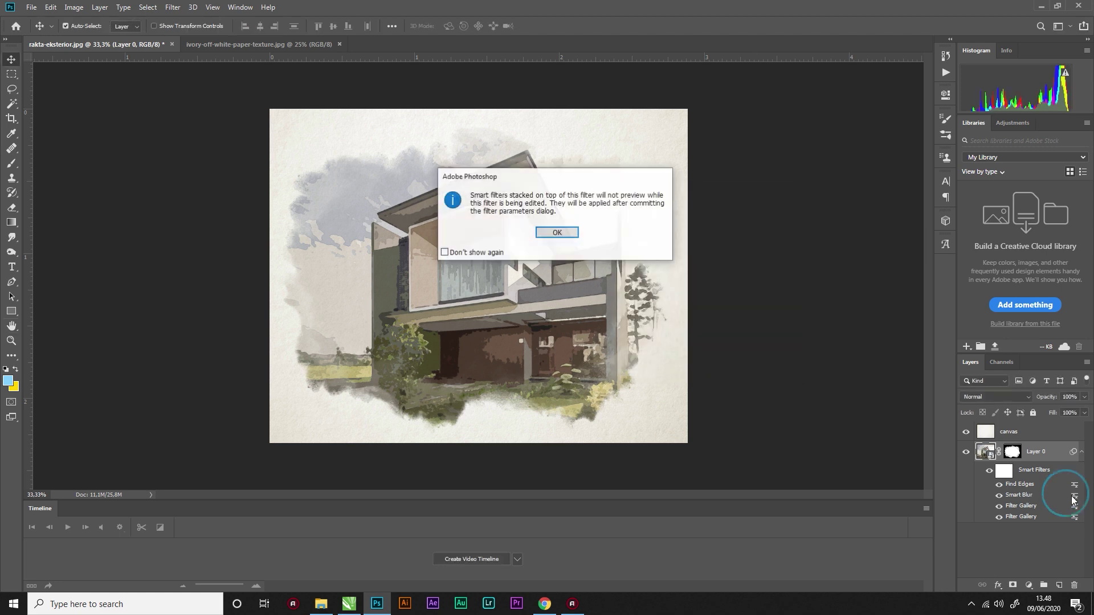
left_click(553, 232)
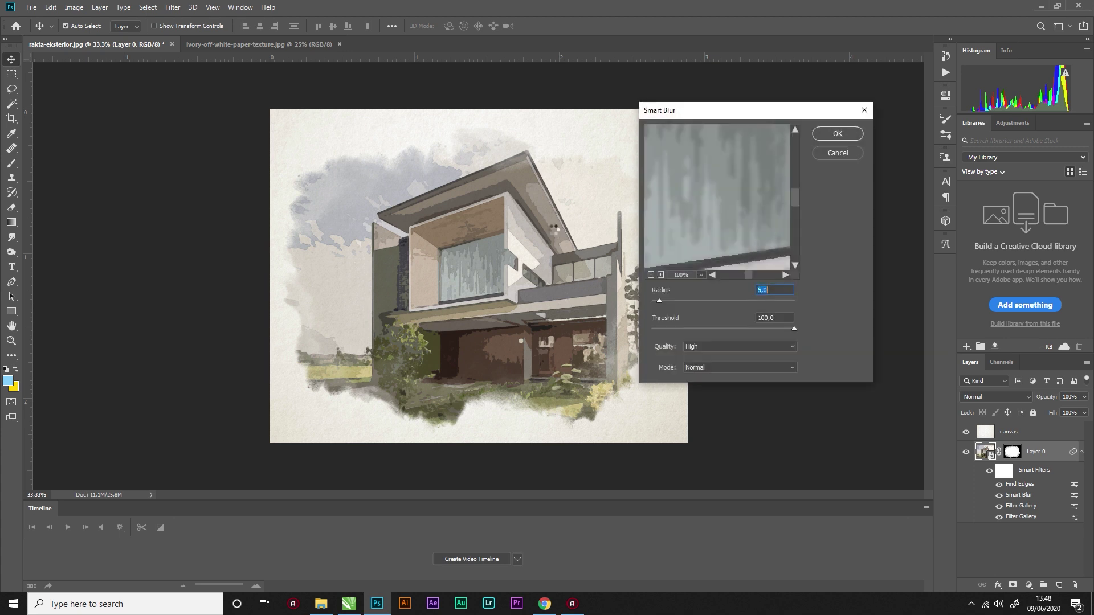
left_click(843, 154)
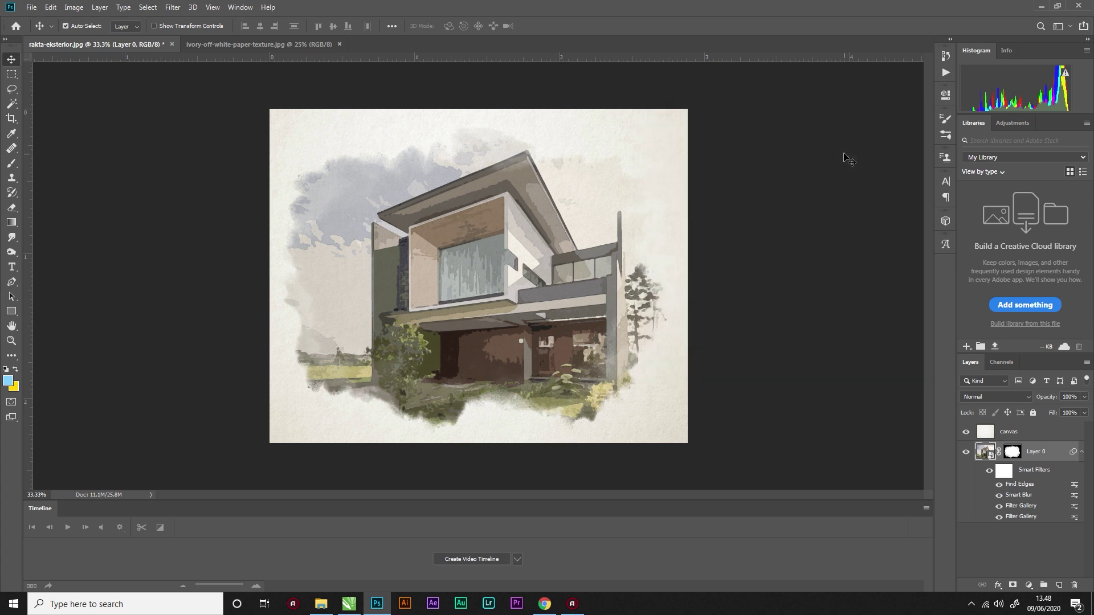
double_click(1023, 506)
left_click(570, 236)
left_click(395, 523)
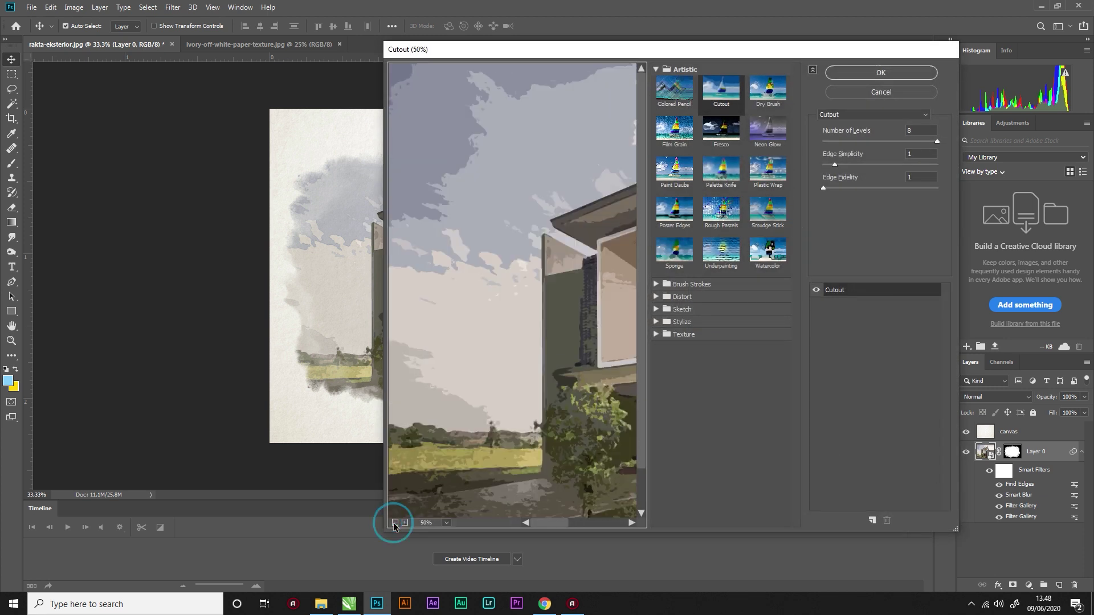
left_click(865, 91)
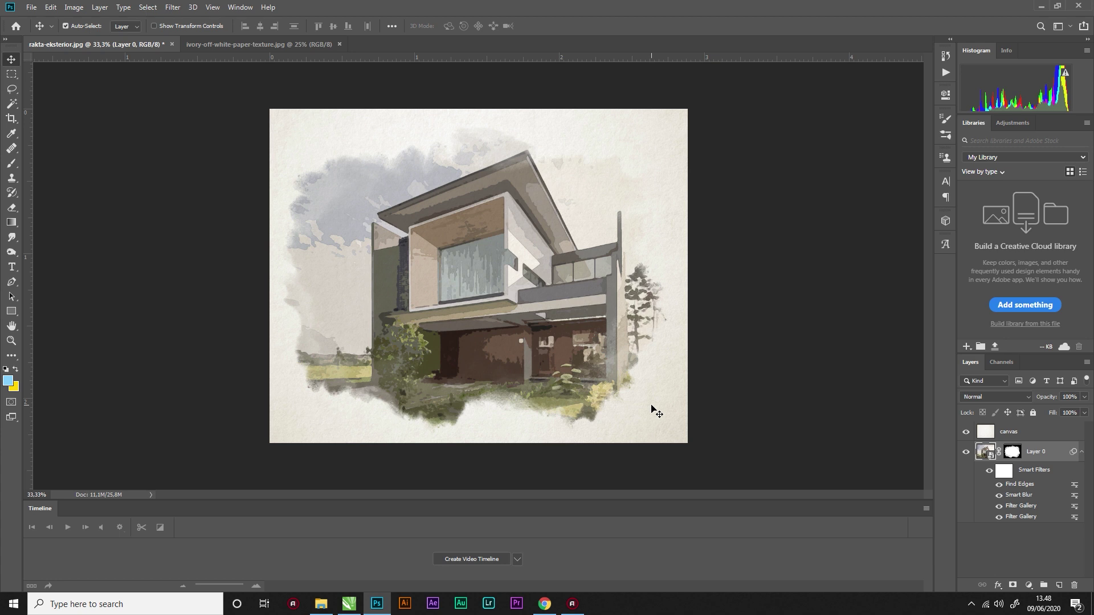
key("ctrl+plus")
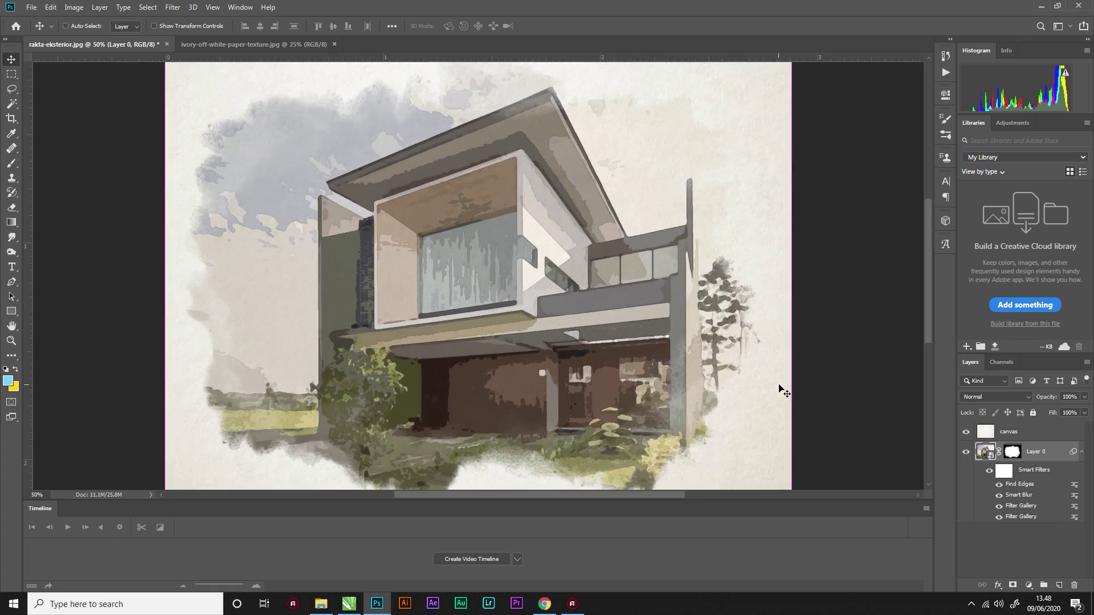
key("ctrl+minus")
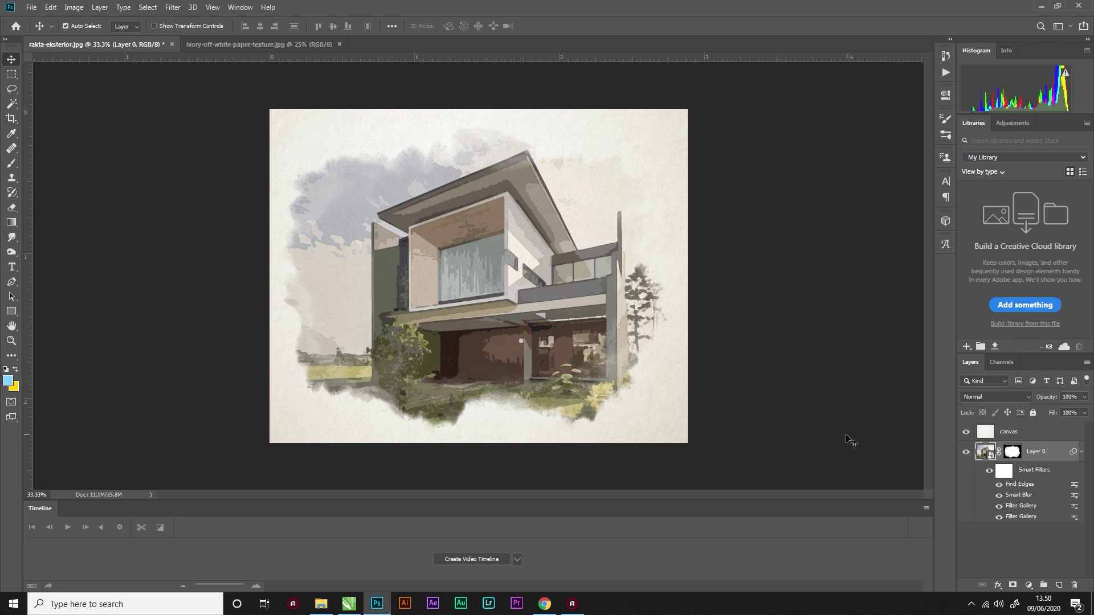
Step: Scale Layer 0 down slightly about its centre to leave more paper margin around the house, and deselect the layer
left_click(975, 452, "ctrl")
left_click(980, 452)
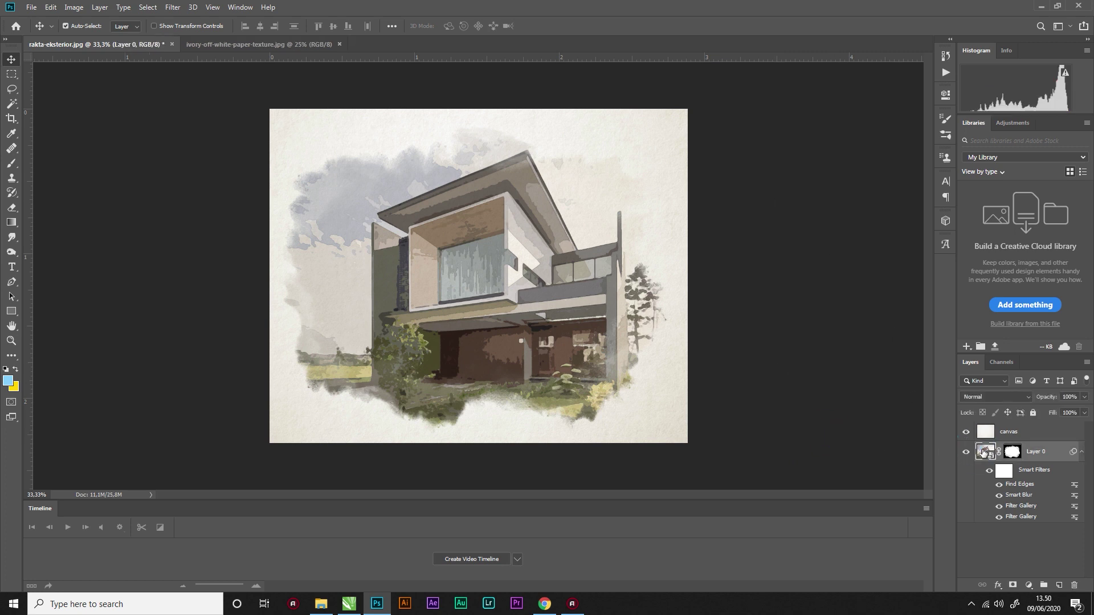
key("ctrl+t")
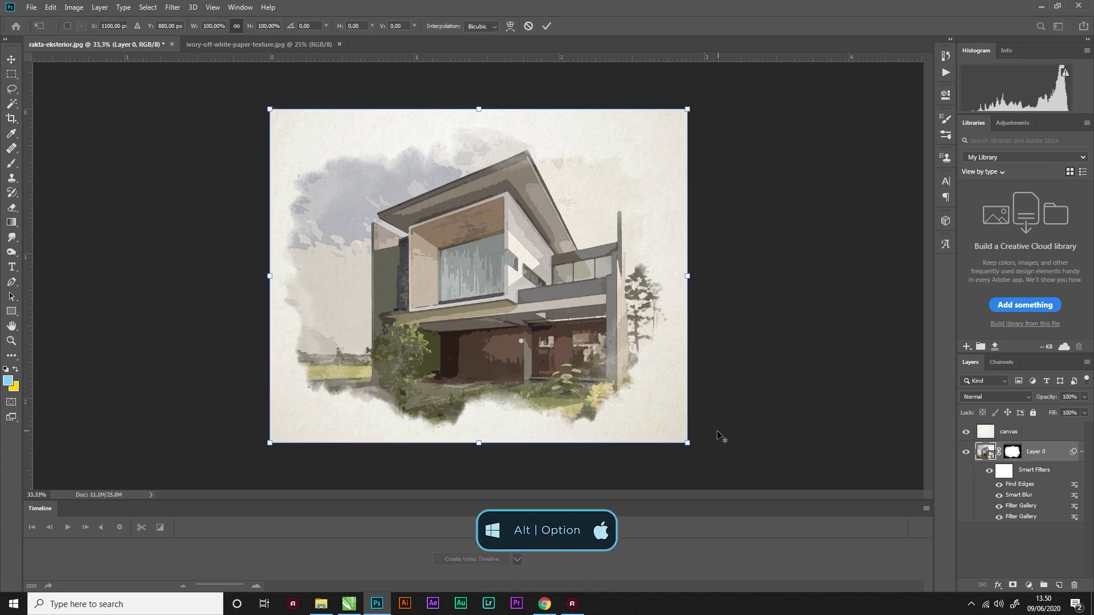
left_click_drag(688, 443, 664, 416)
left_click(626, 337)
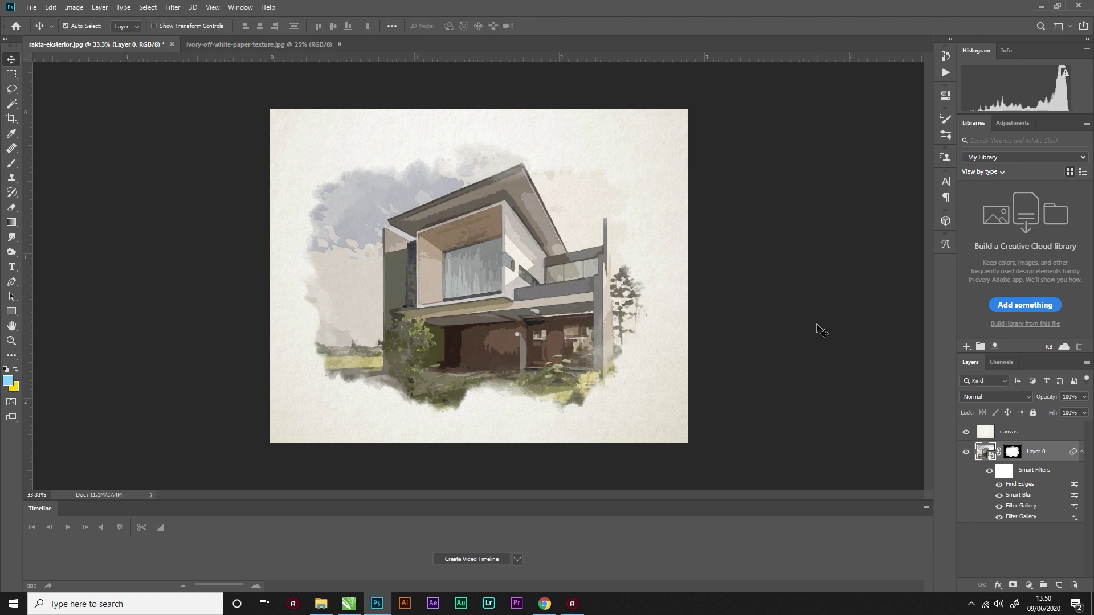
left_click(819, 330)
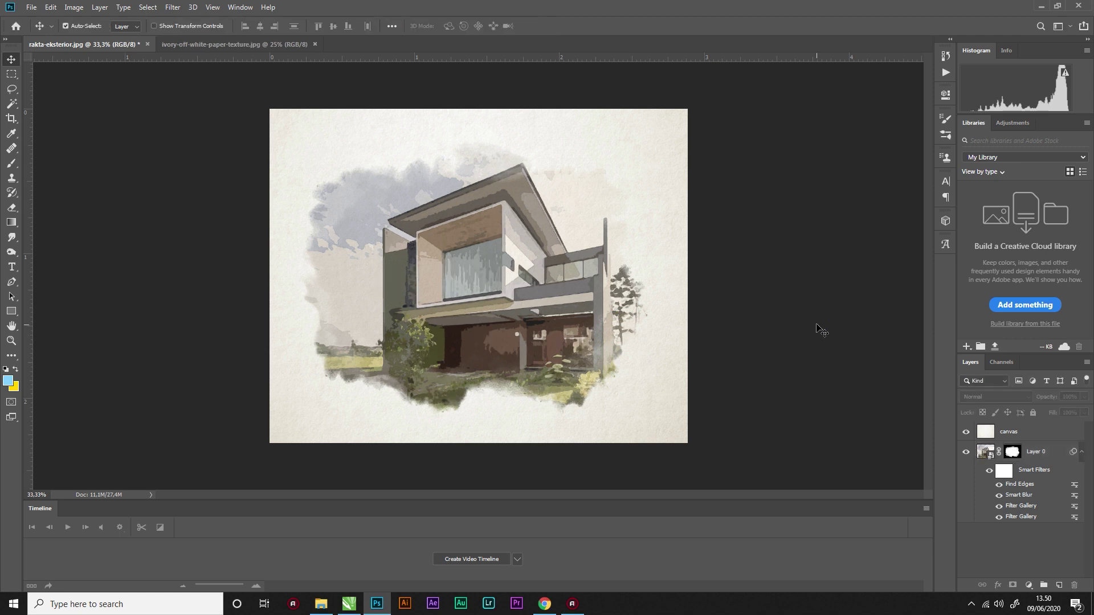
Step: Save the illustration as a JPEG named "rumah s" in the 2 Sketsa folder at maximum quality 12 with the Baseline ("Standard") format
key("ctrl")
left_click(31, 7)
left_click(43, 135)
left_click(200, 473)
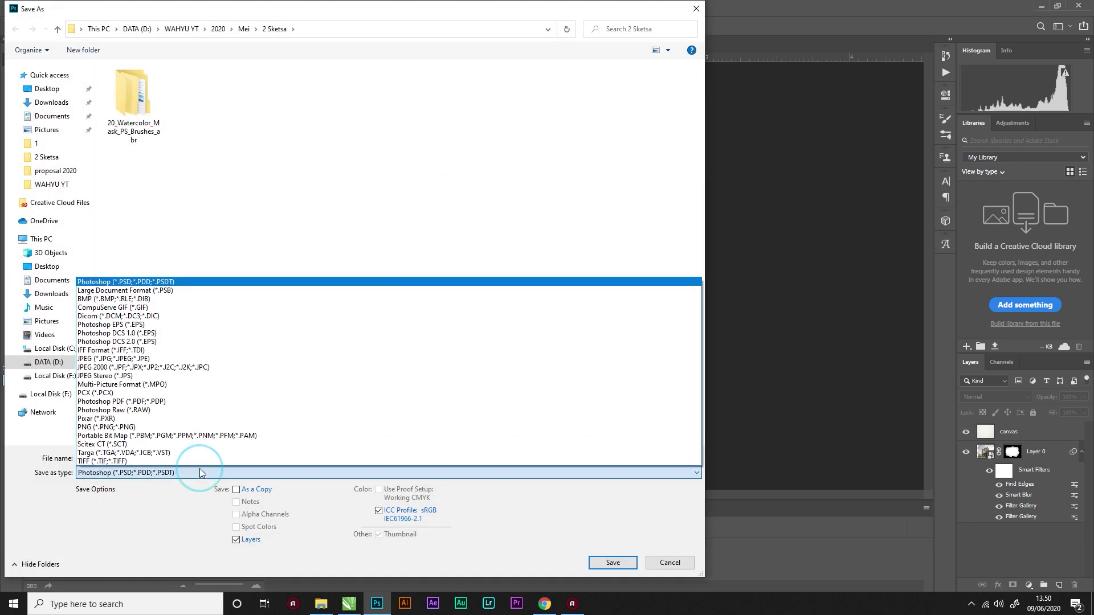
left_click(200, 362)
left_click(203, 458)
type("rumah s")
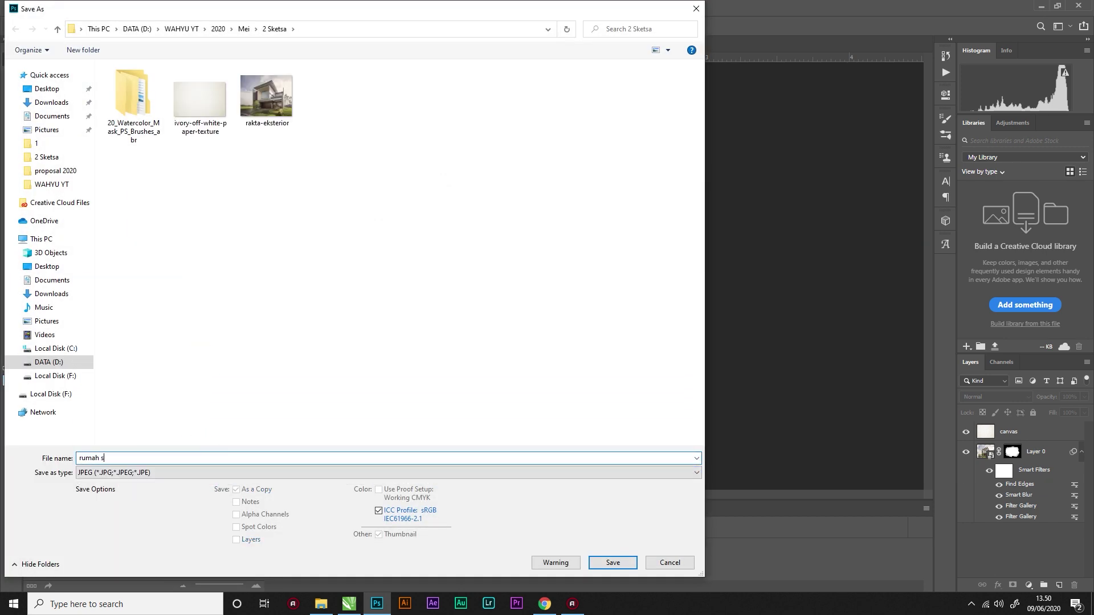
key("Return")
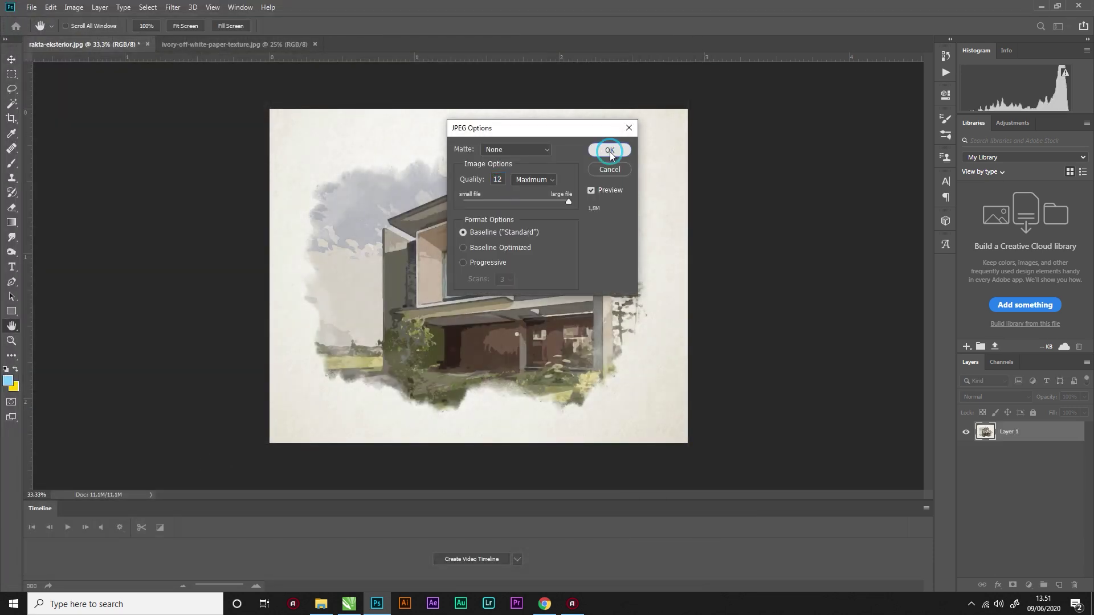
left_click(607, 151)
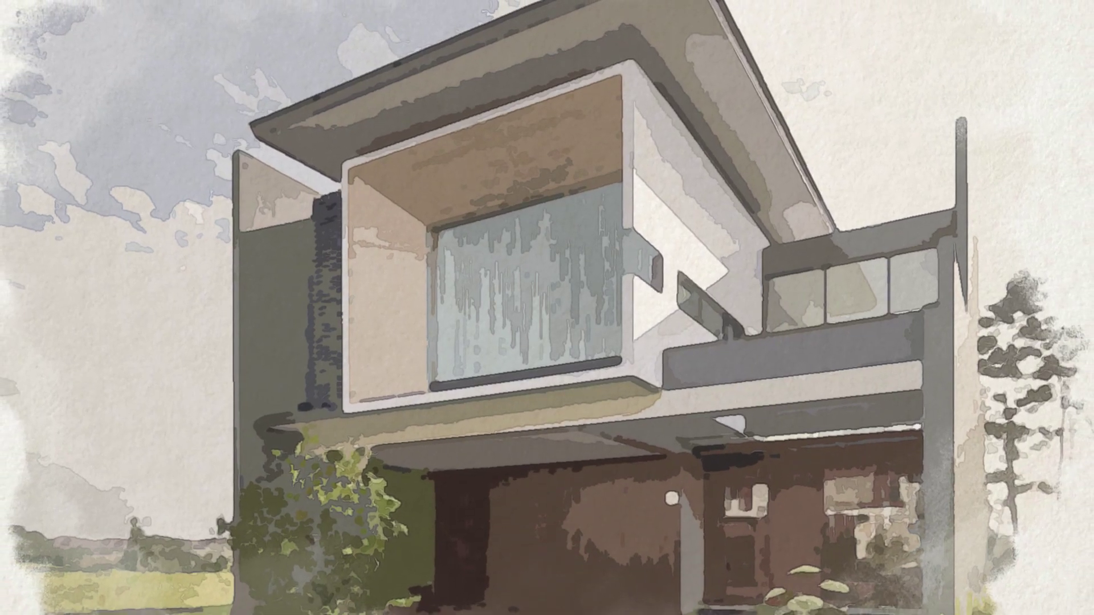